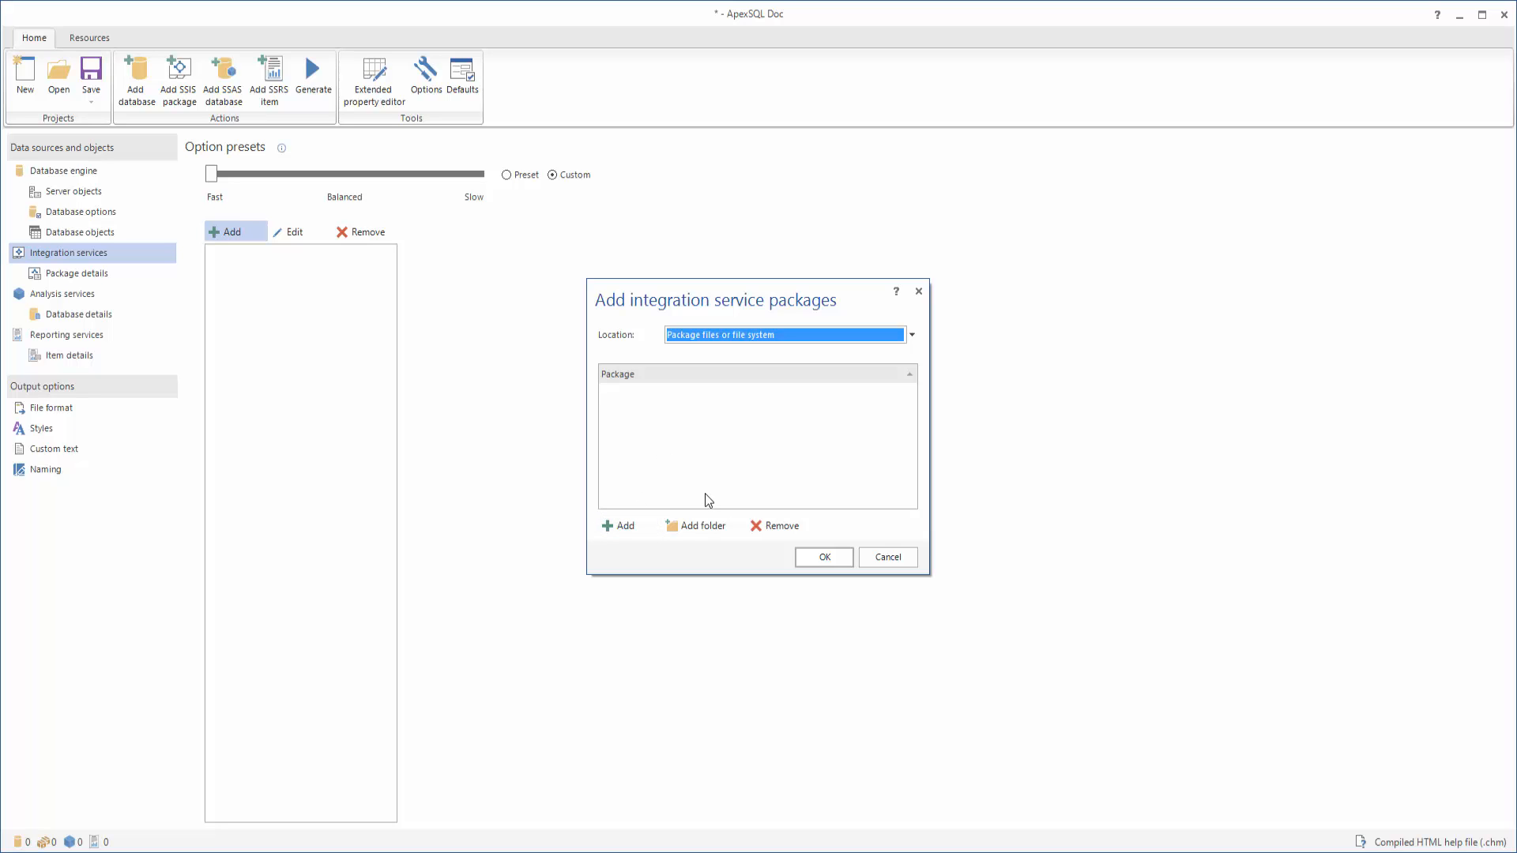
{"action": "left_click", "coordinate": [625, 527]}
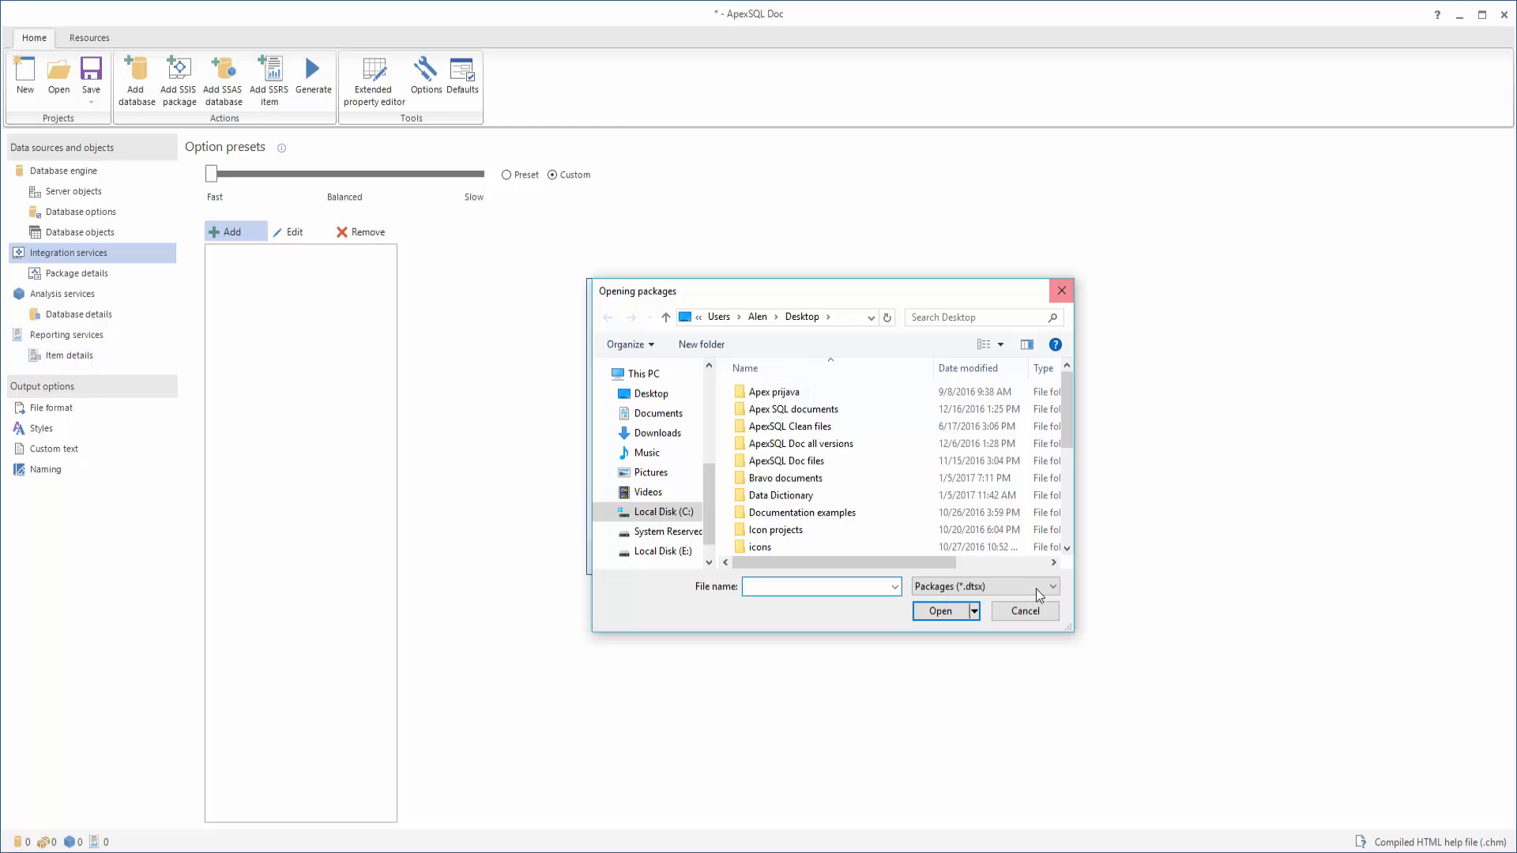
{"action": "left_click", "coordinate": [1026, 611]}
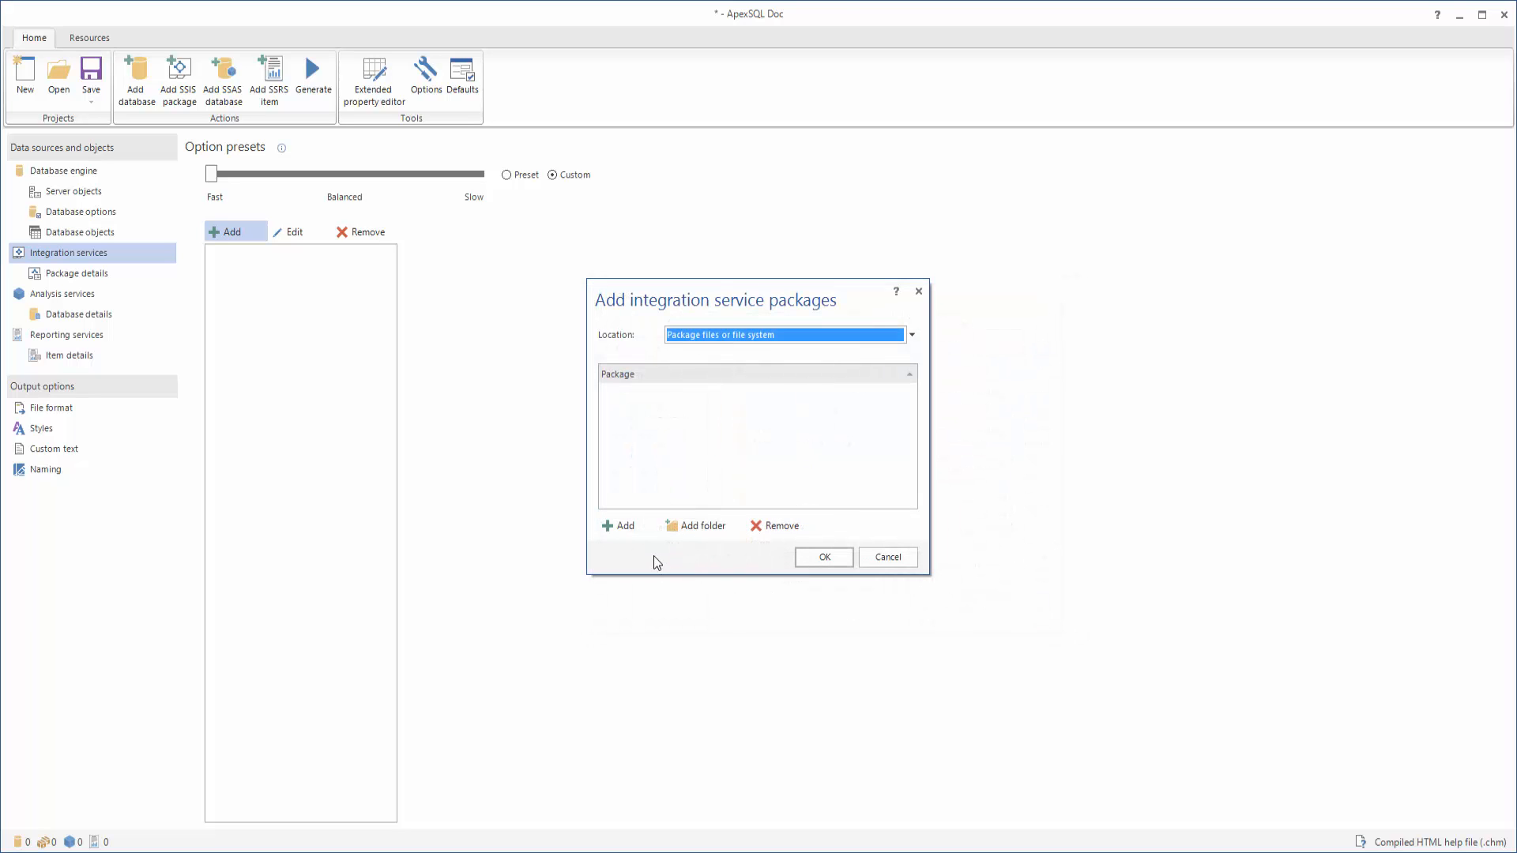
{"action": "left_click", "coordinate": [695, 527]}
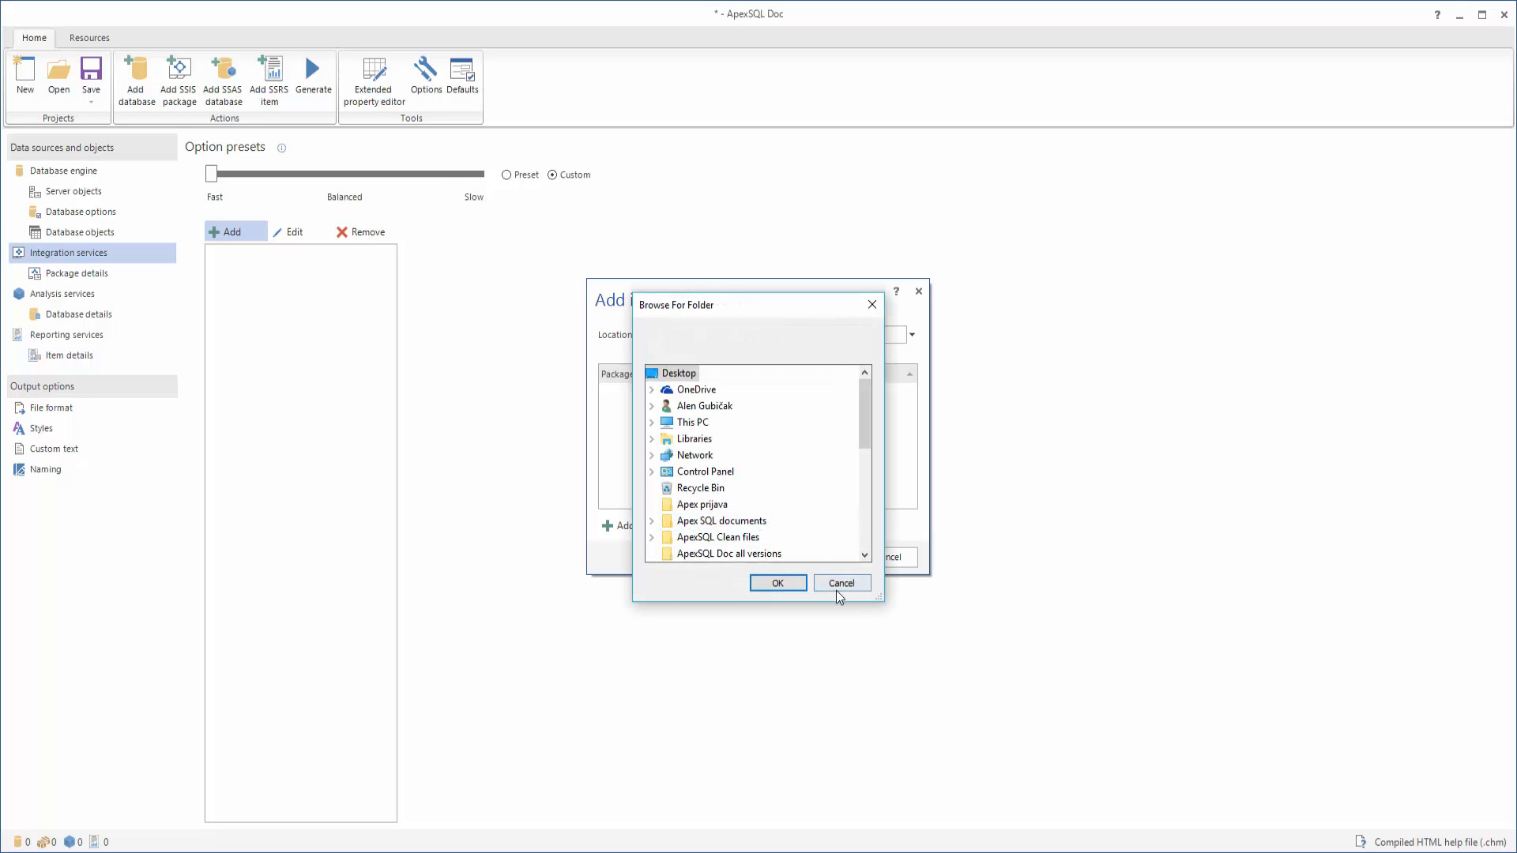
{"action": "scroll", "coordinate": [790, 537], "scroll_direction": "down", "scroll_amount": 2}
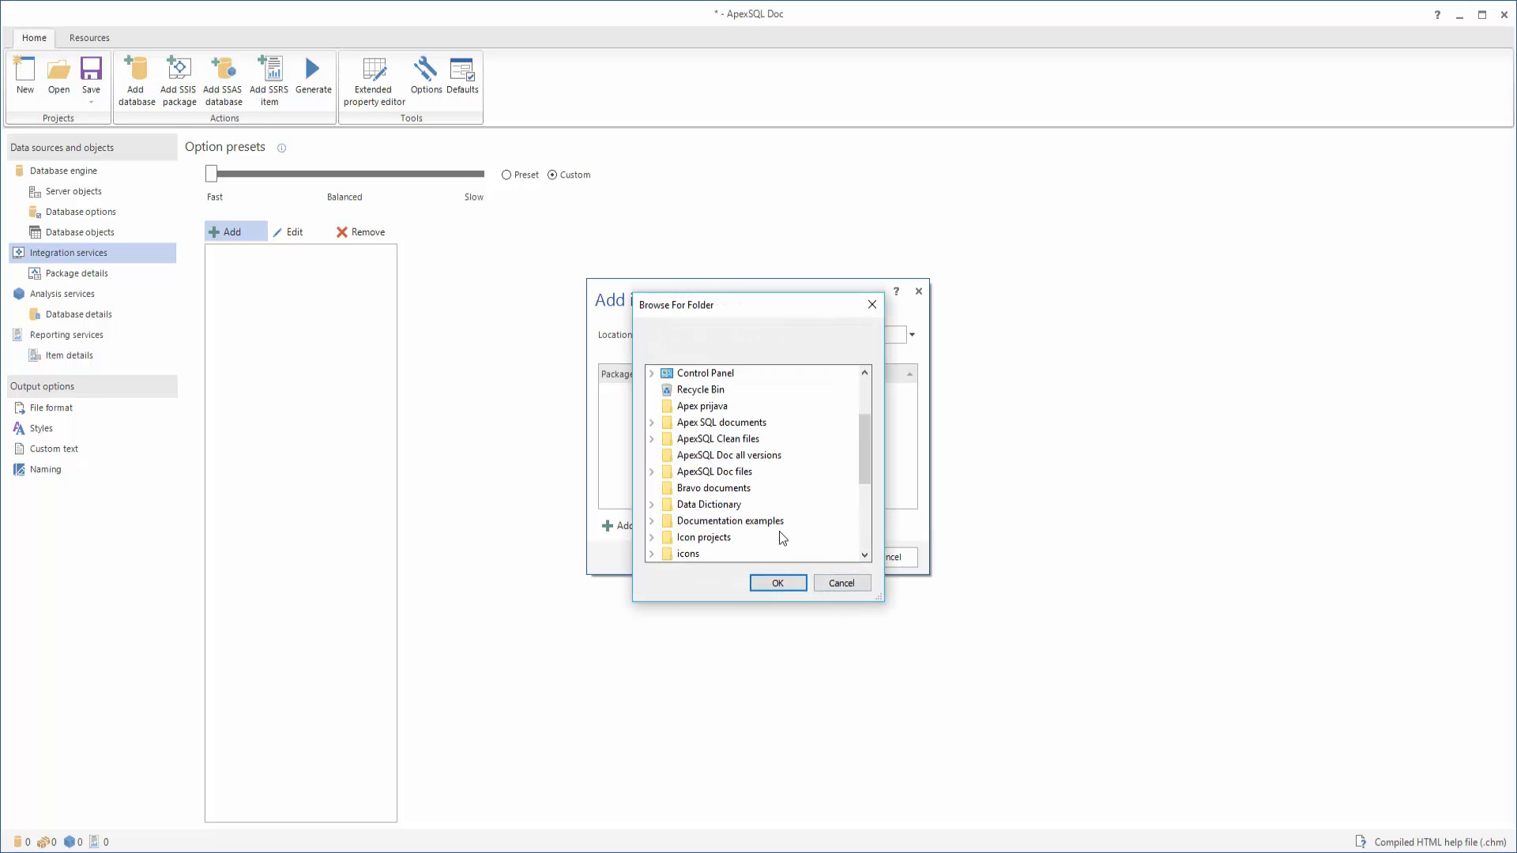
{"action": "left_click", "coordinate": [841, 583]}
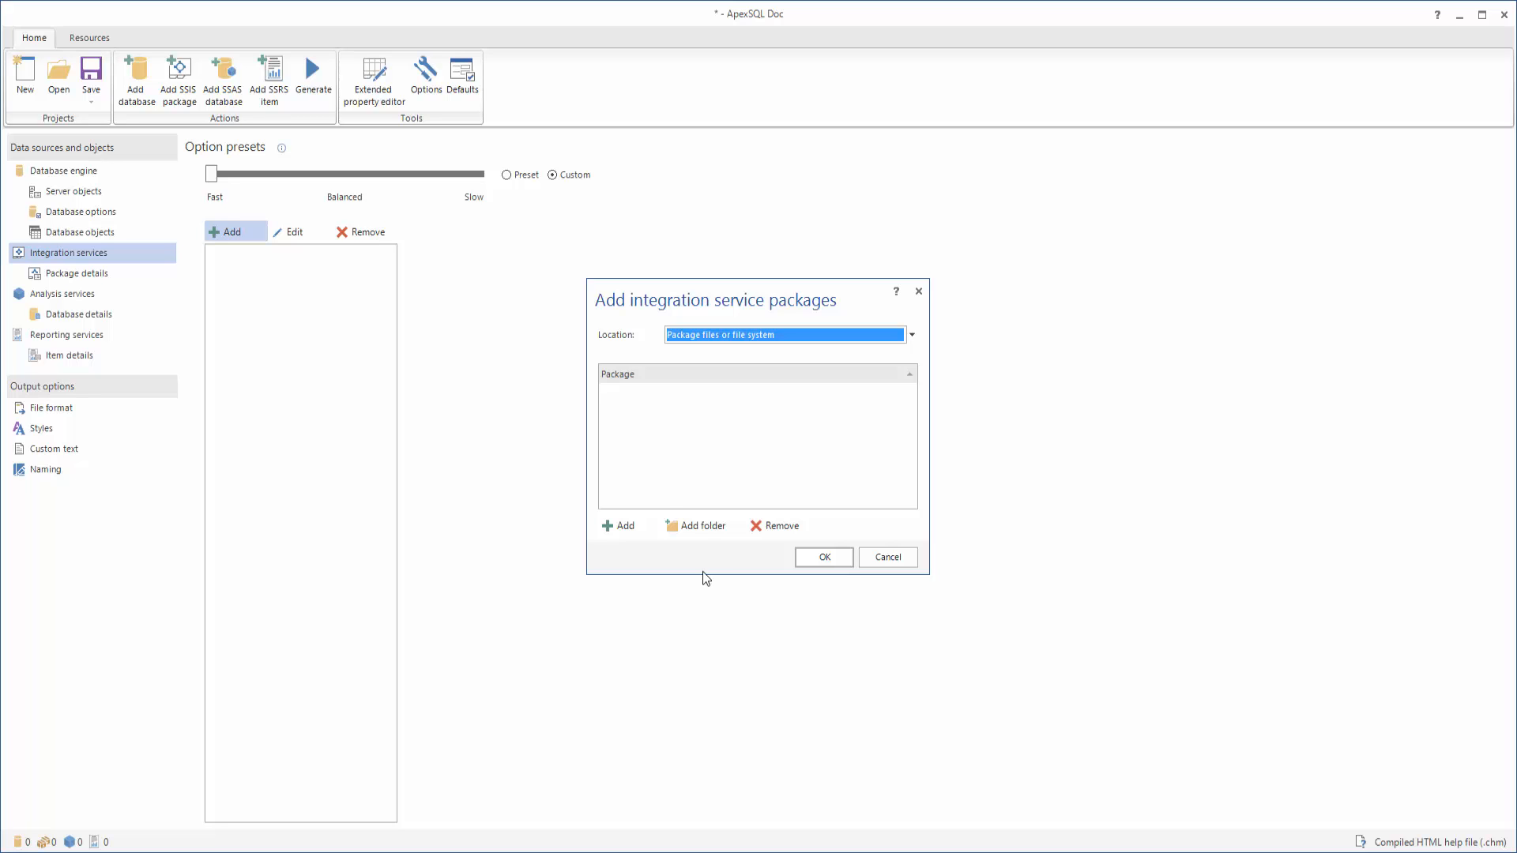
Load the Data Collector packages from the SQL Server 2014 SSIS package store, entering the PC's server name
{"action": "left_click", "coordinate": [908, 336]}
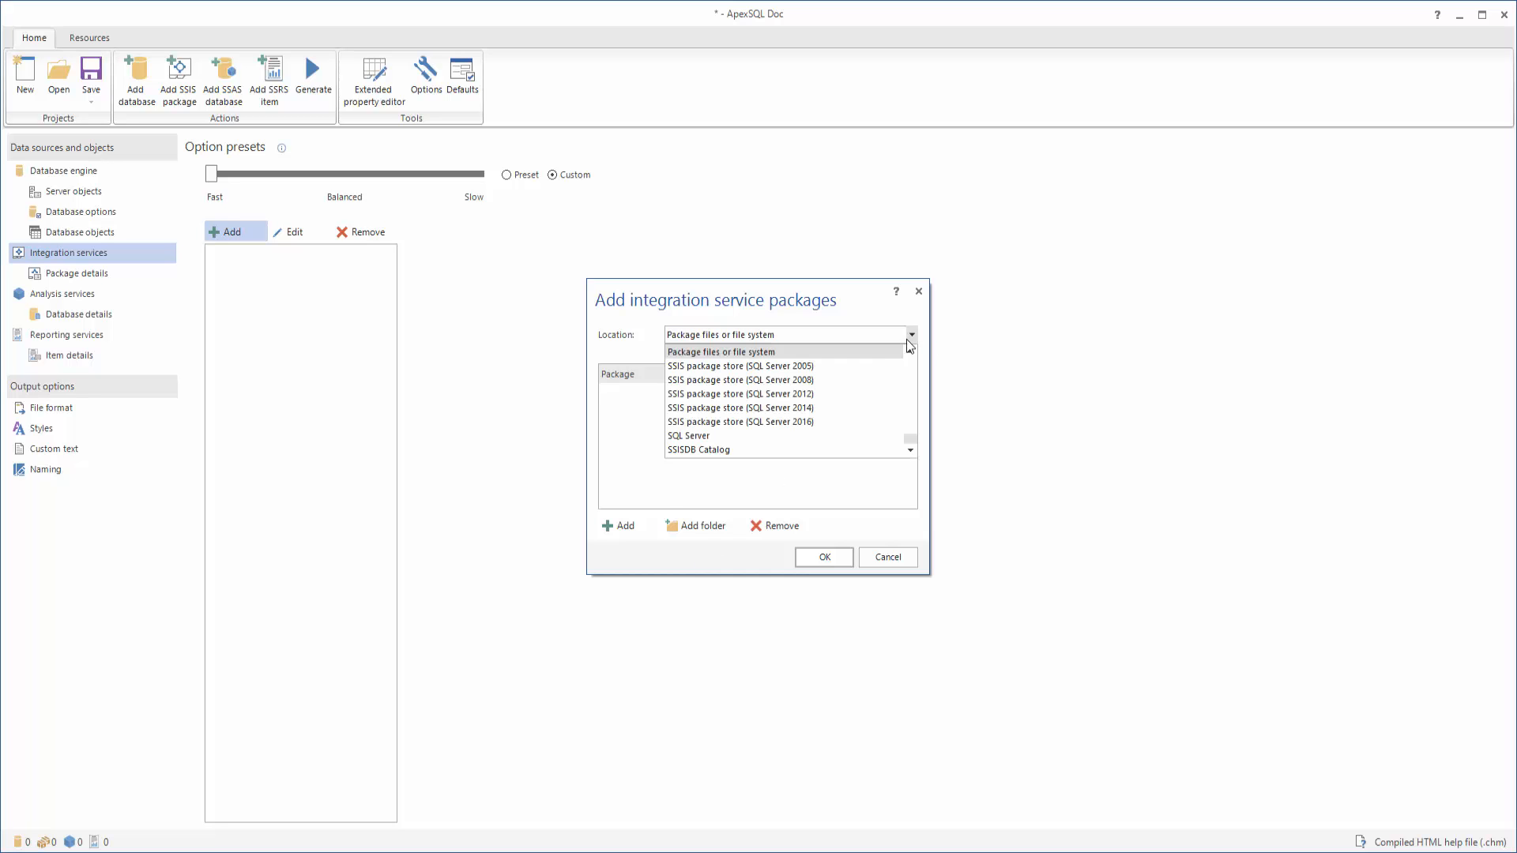
{"action": "left_click", "coordinate": [829, 404]}
{"action": "left_click", "coordinate": [773, 357]}
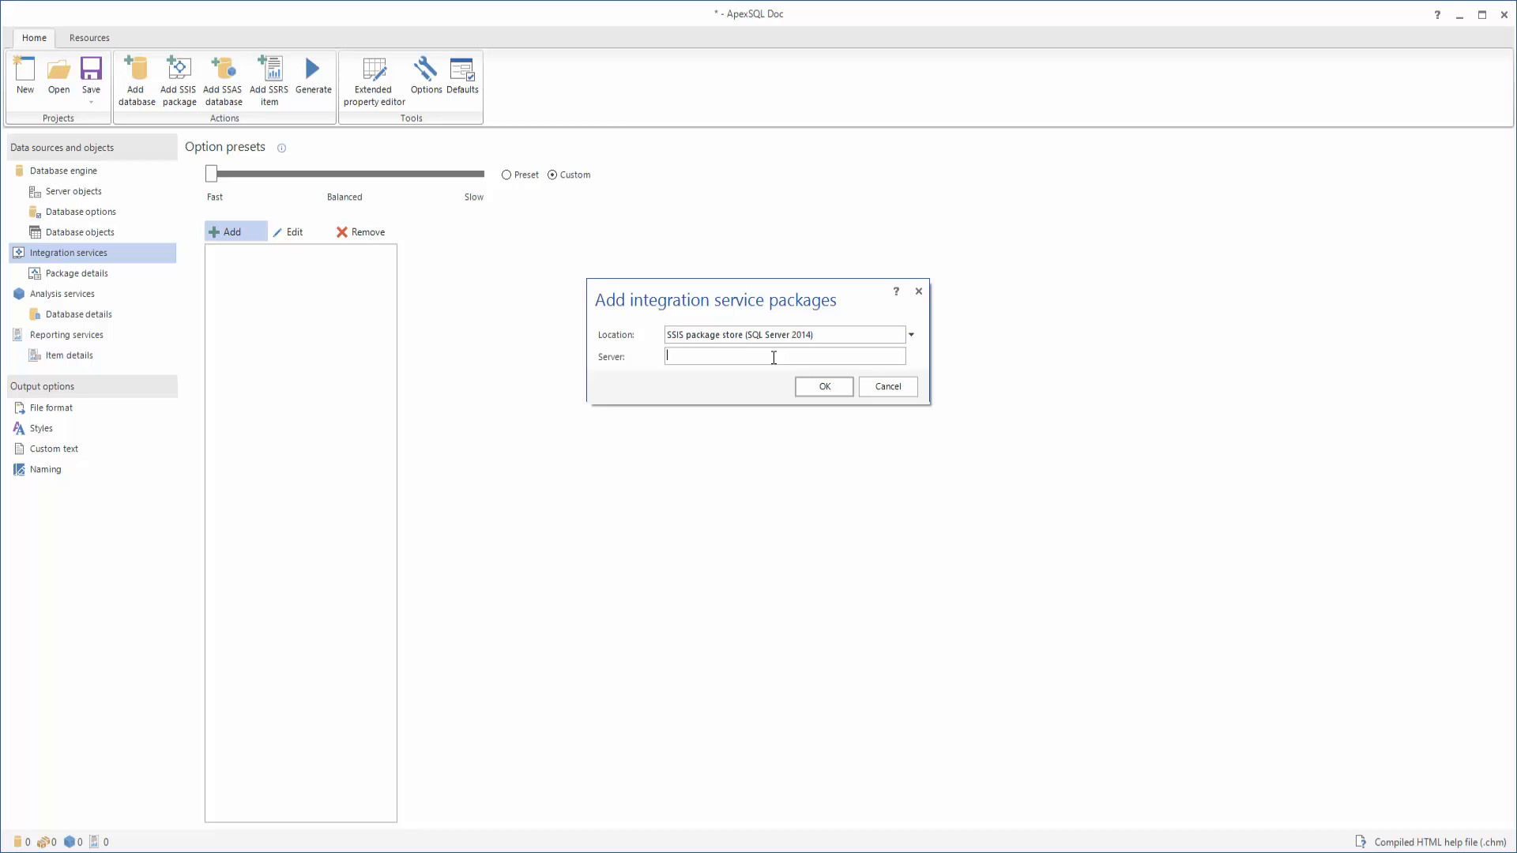
{"action": "type", "text": "ALEN-PC"}
{"action": "left_click", "coordinate": [808, 385]}
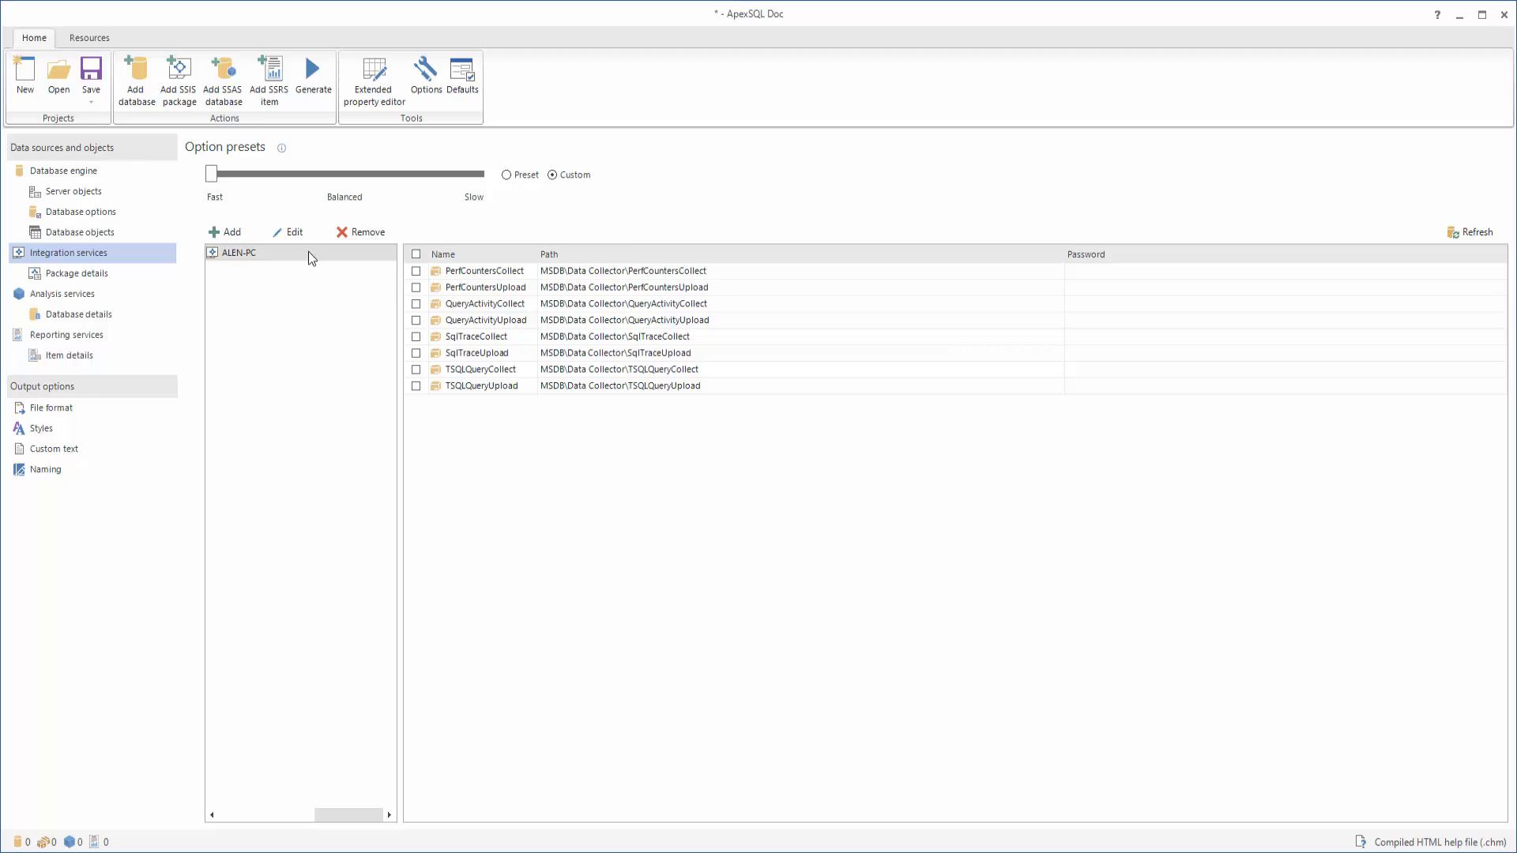
Add a second package source with location SQL Server, keeping the same server and Windows authentication
{"action": "left_click", "coordinate": [244, 233]}
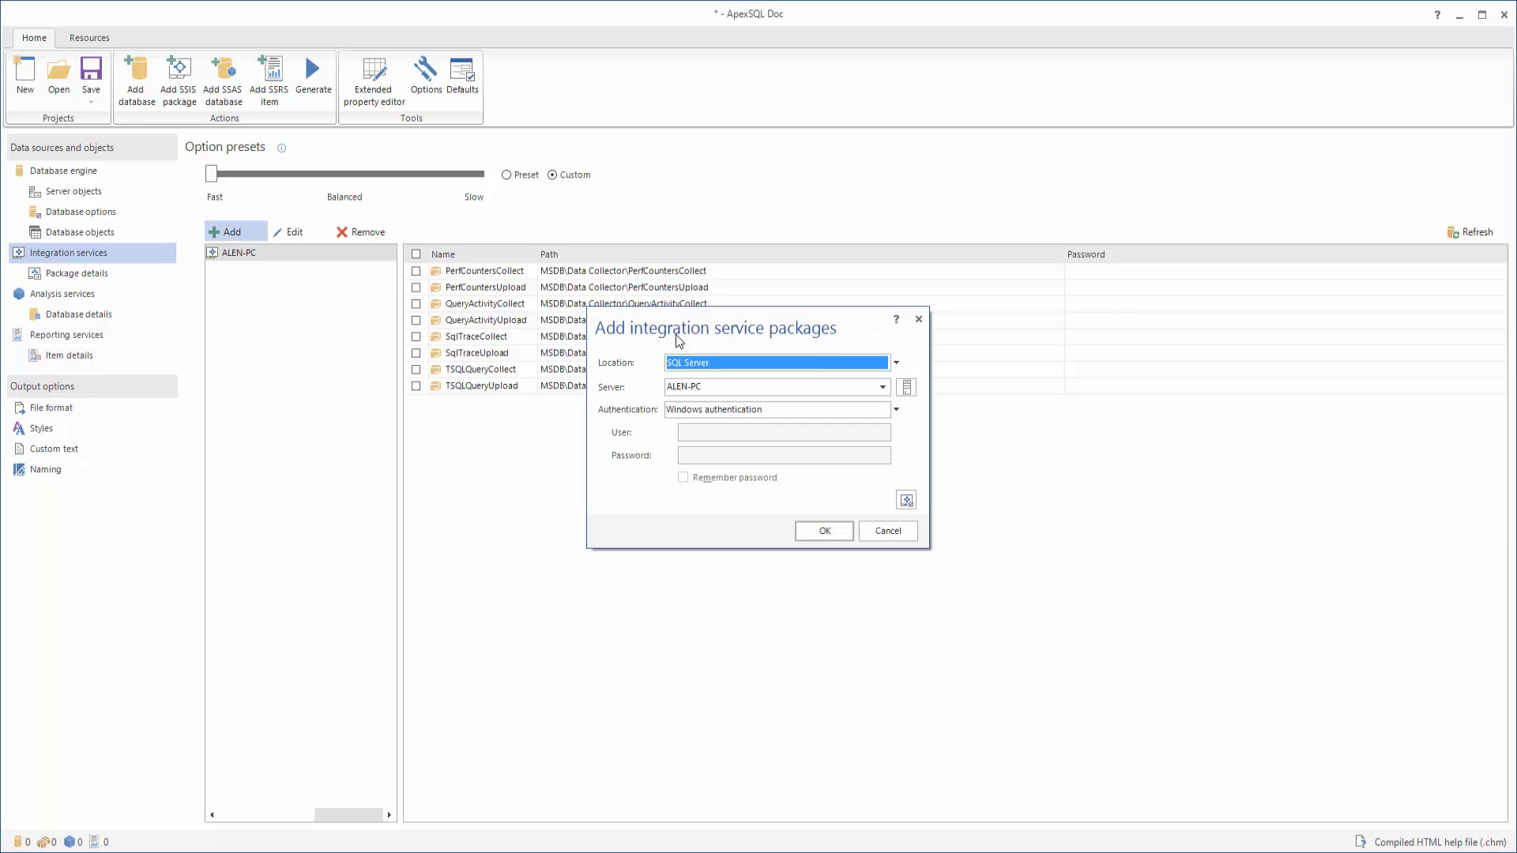
{"action": "left_click", "coordinate": [895, 363]}
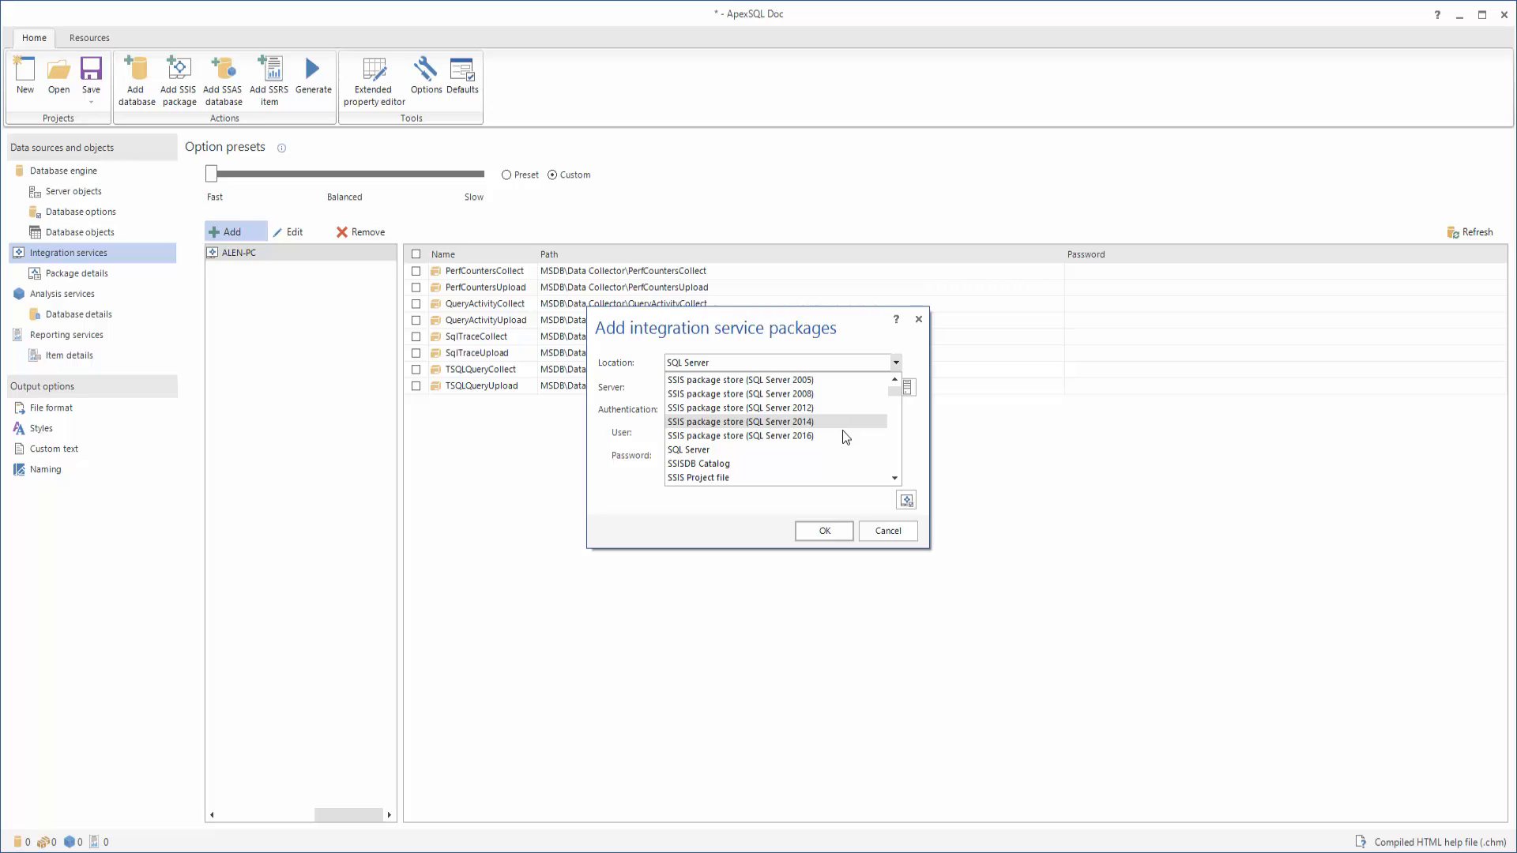
{"action": "left_click", "coordinate": [830, 448]}
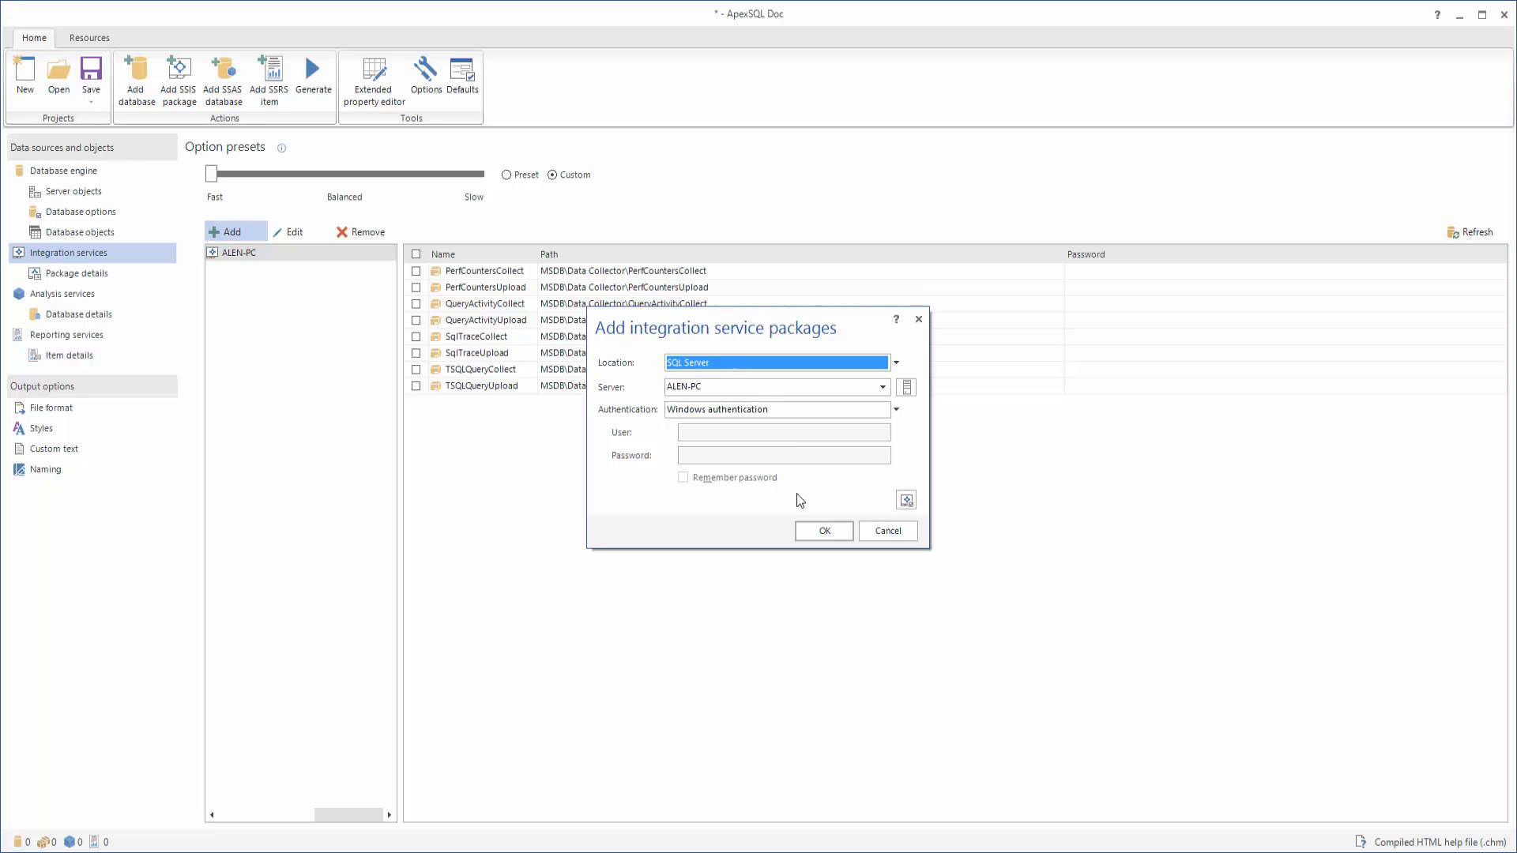
{"action": "left_click", "coordinate": [843, 531]}
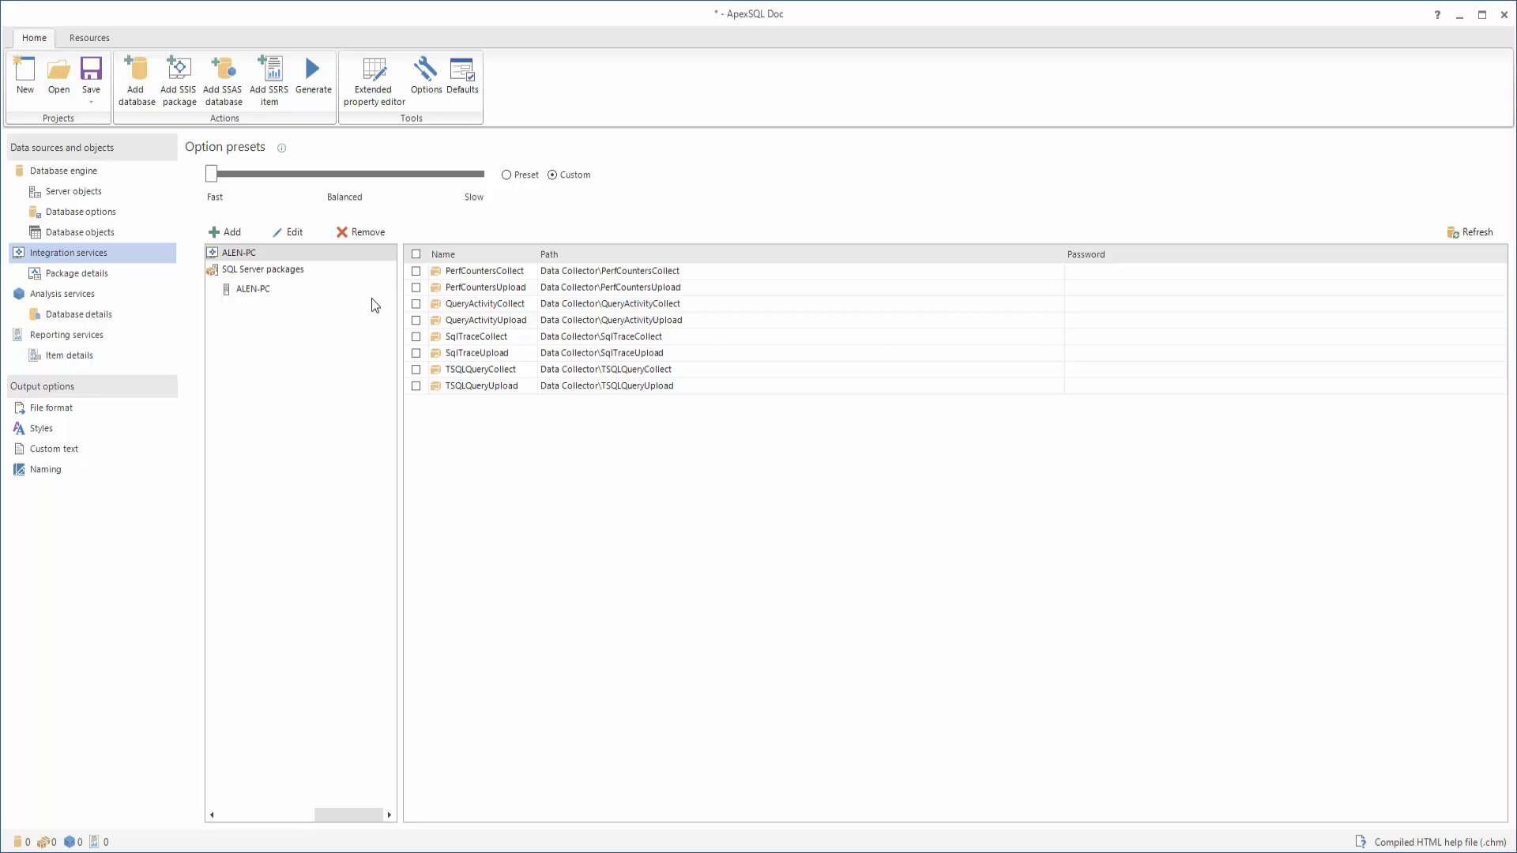
Check PerfCountersCollect, PerfCountersUpload, TSQLQueryUpload, TSQLQueryCollect, SqlTraceCollect and QueryActivityUpload for documentation
{"action": "left_click", "coordinate": [415, 271]}
{"action": "left_click", "coordinate": [415, 287]}
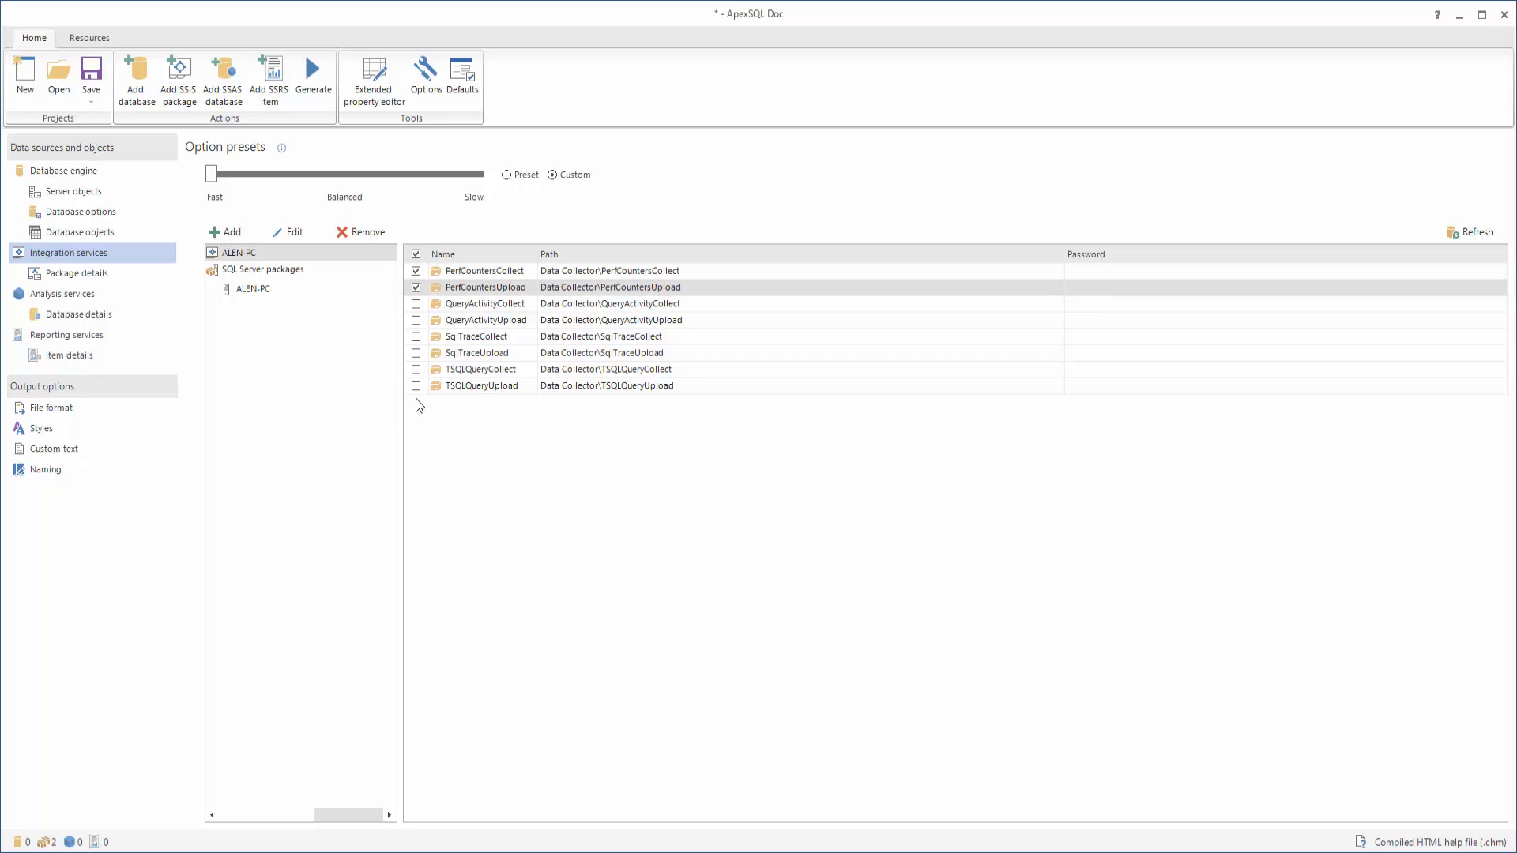
{"action": "left_click", "coordinate": [416, 385]}
{"action": "left_click", "coordinate": [415, 369]}
{"action": "left_click", "coordinate": [416, 337]}
{"action": "left_click", "coordinate": [415, 320]}
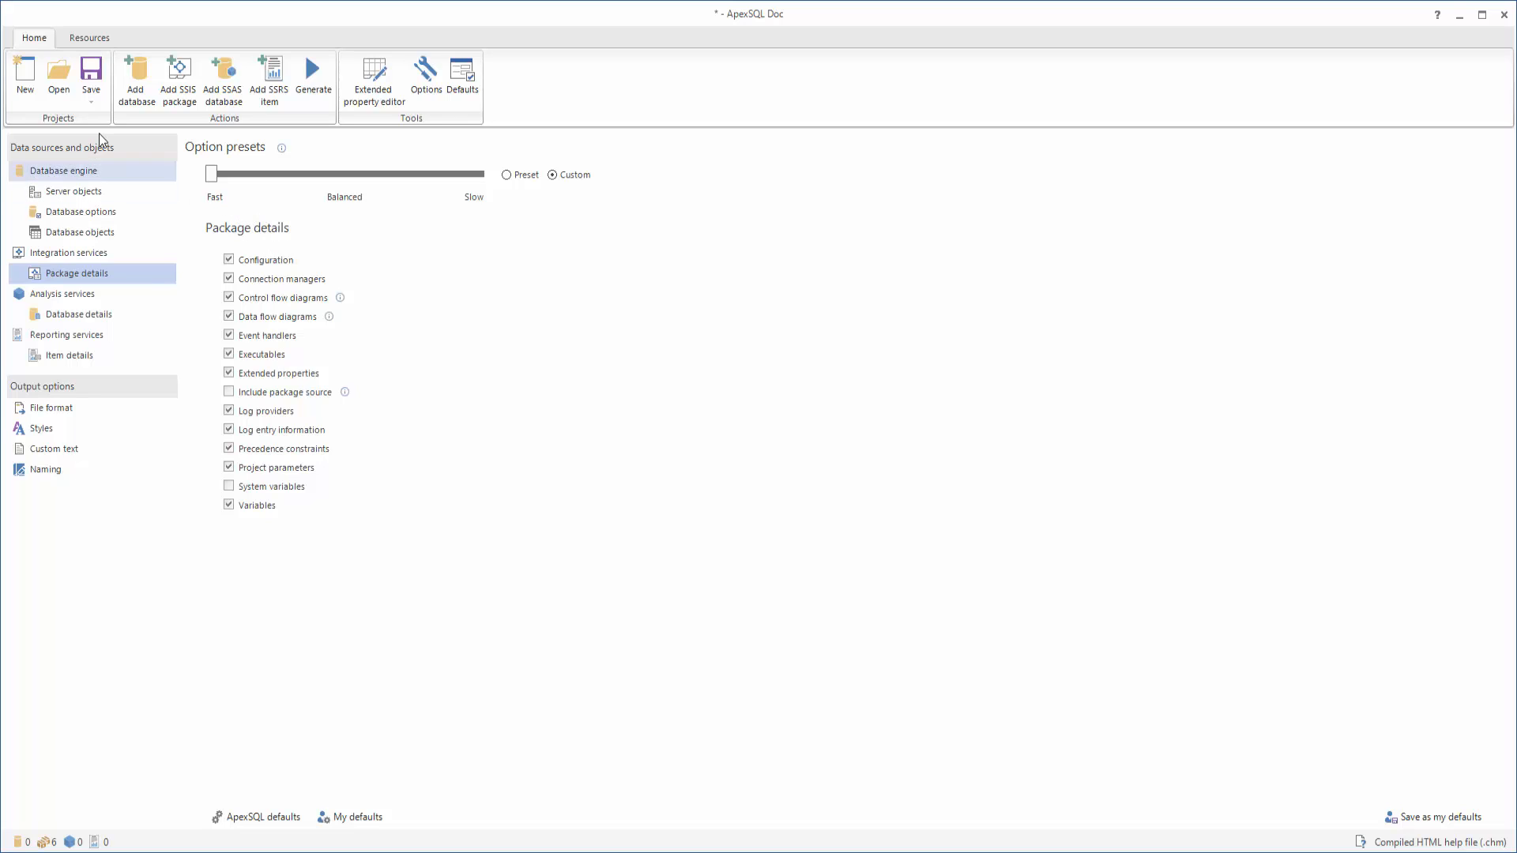
Save the project with Save as under the file name 'SSIS project'
{"action": "left_click", "coordinate": [91, 75]}
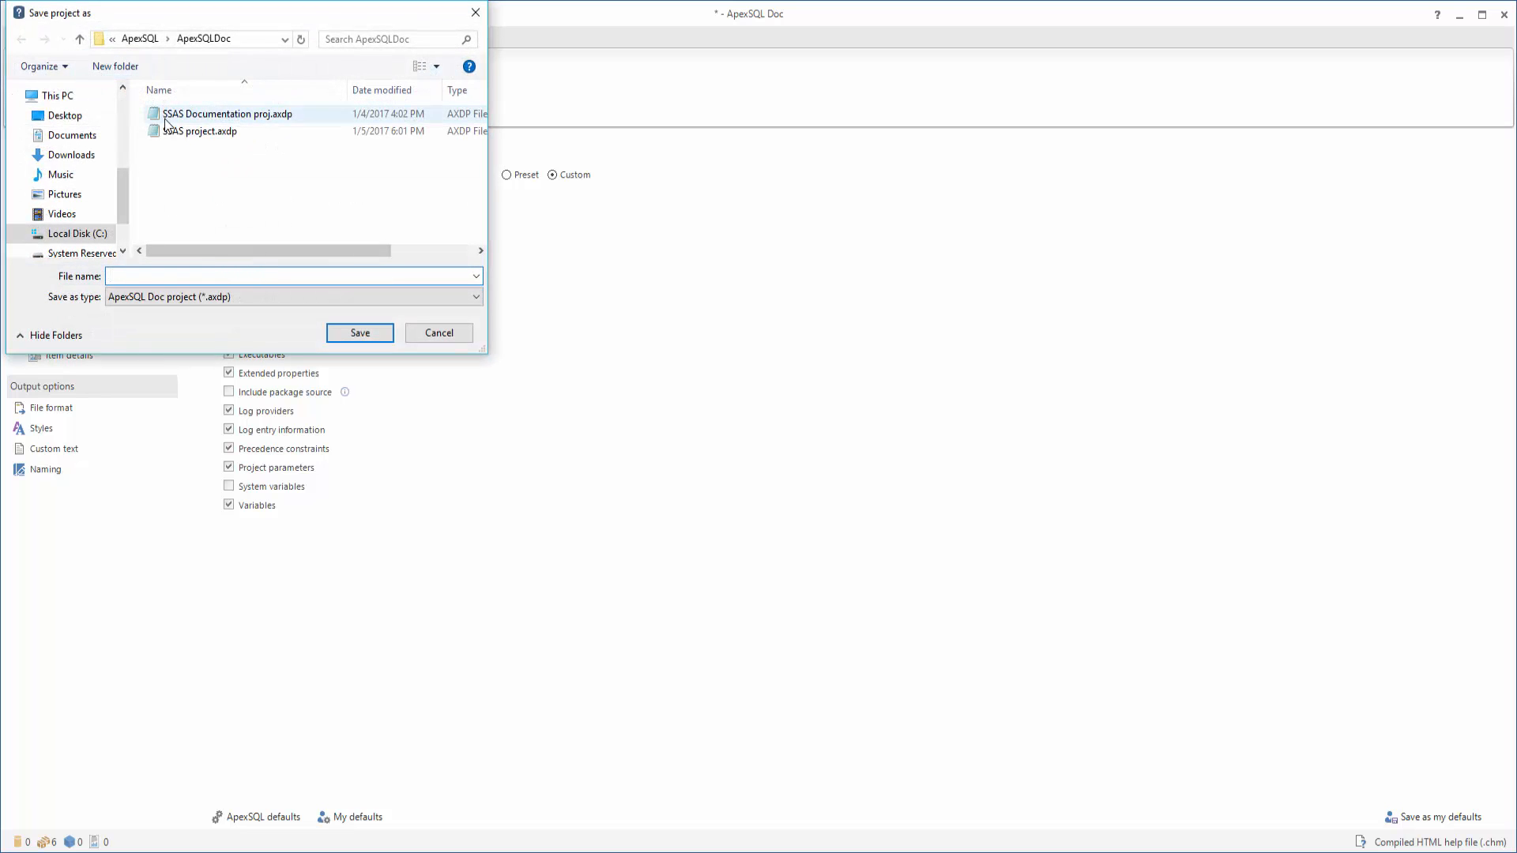
{"action": "left_click", "coordinate": [475, 13]}
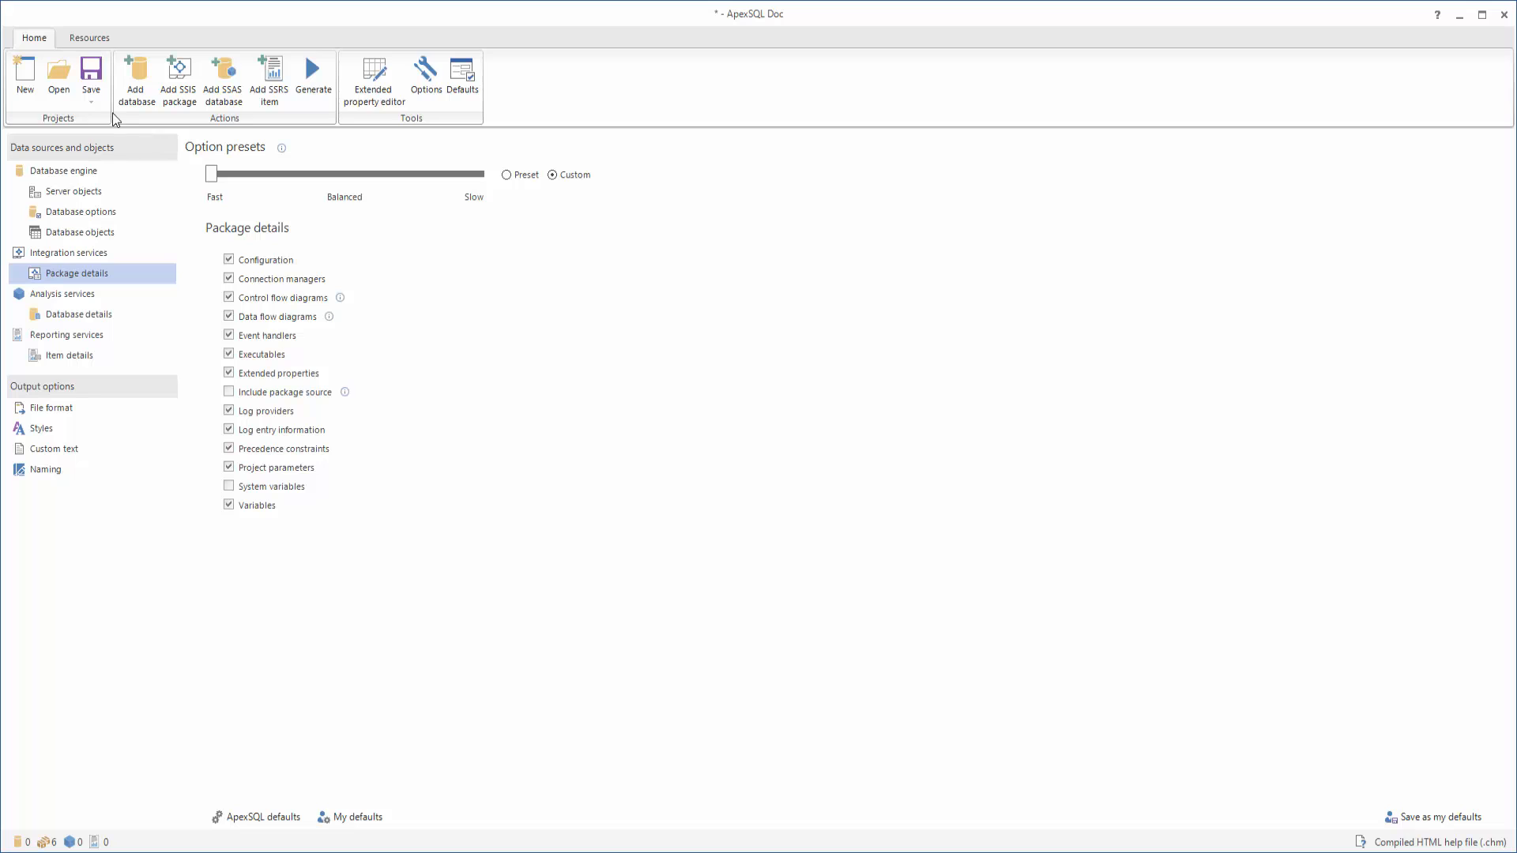
{"action": "left_click", "coordinate": [95, 98]}
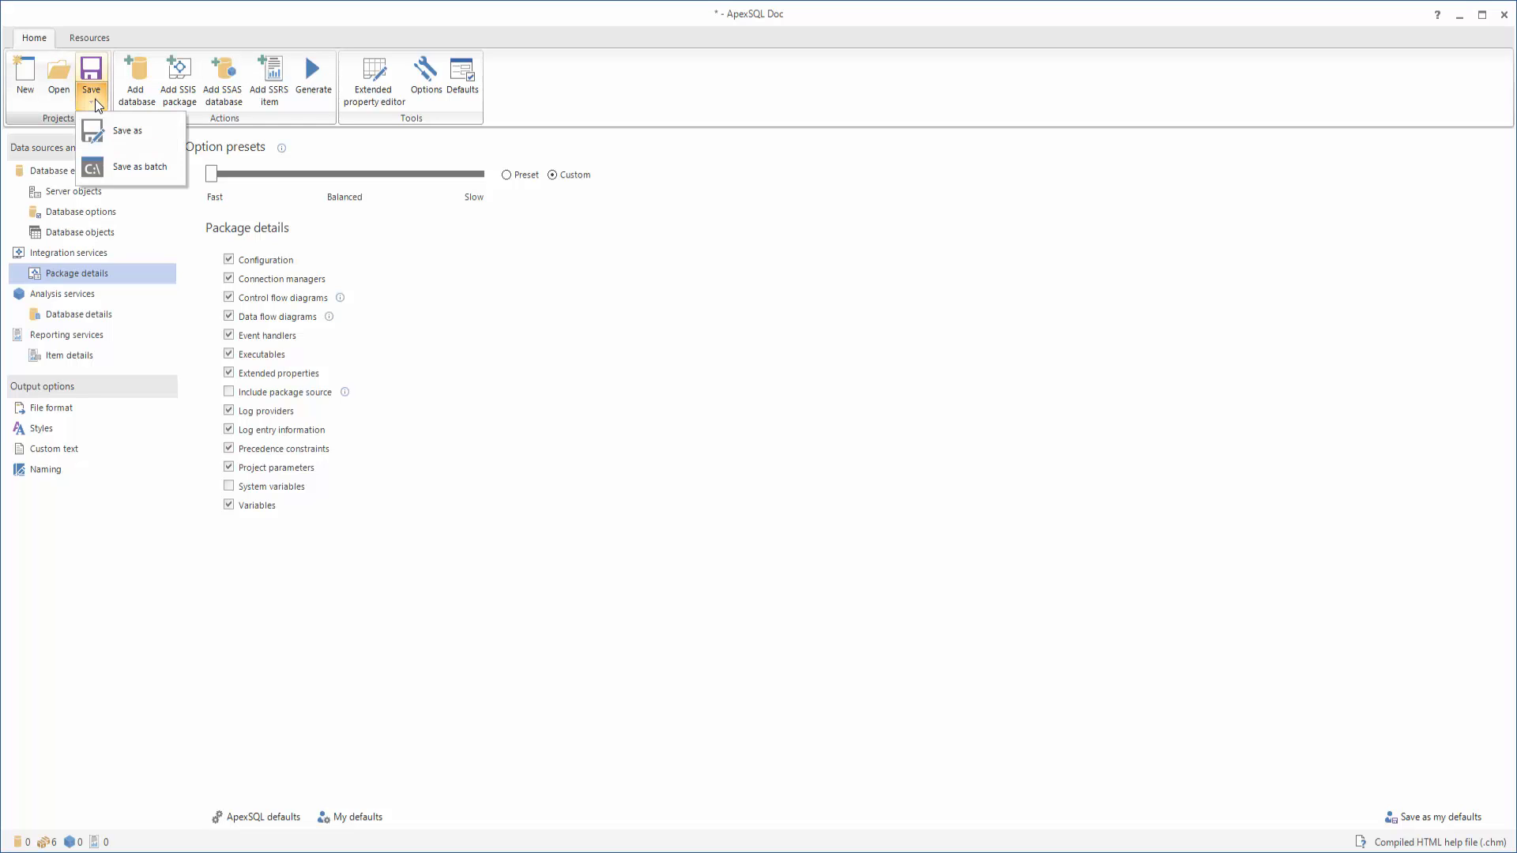
{"action": "left_click", "coordinate": [146, 131]}
{"action": "type", "text": "SSIS projec"}
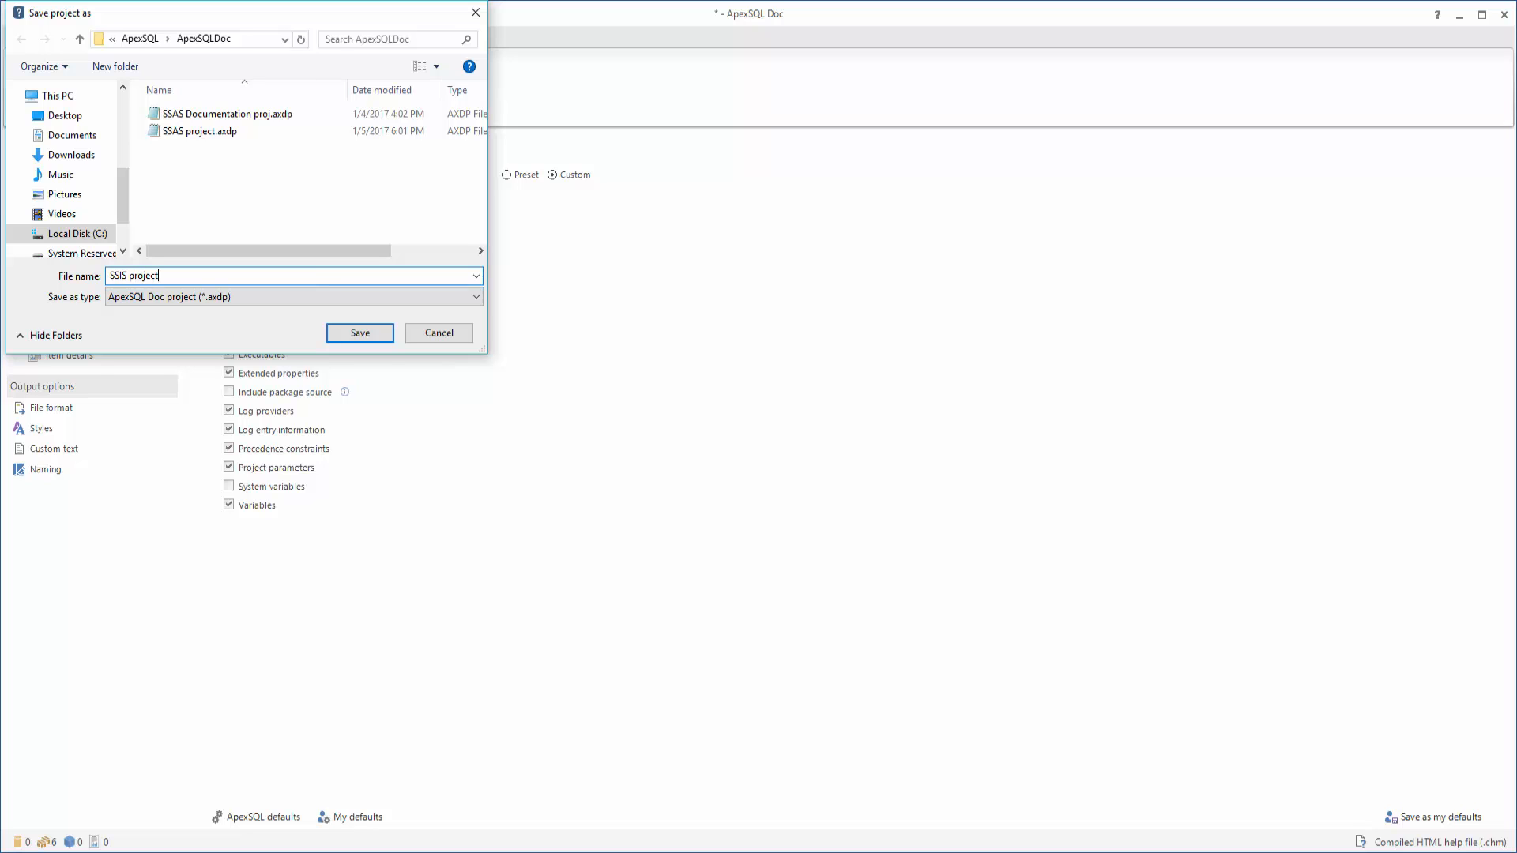
{"action": "type", "text": "t"}
{"action": "left_click", "coordinate": [368, 338]}
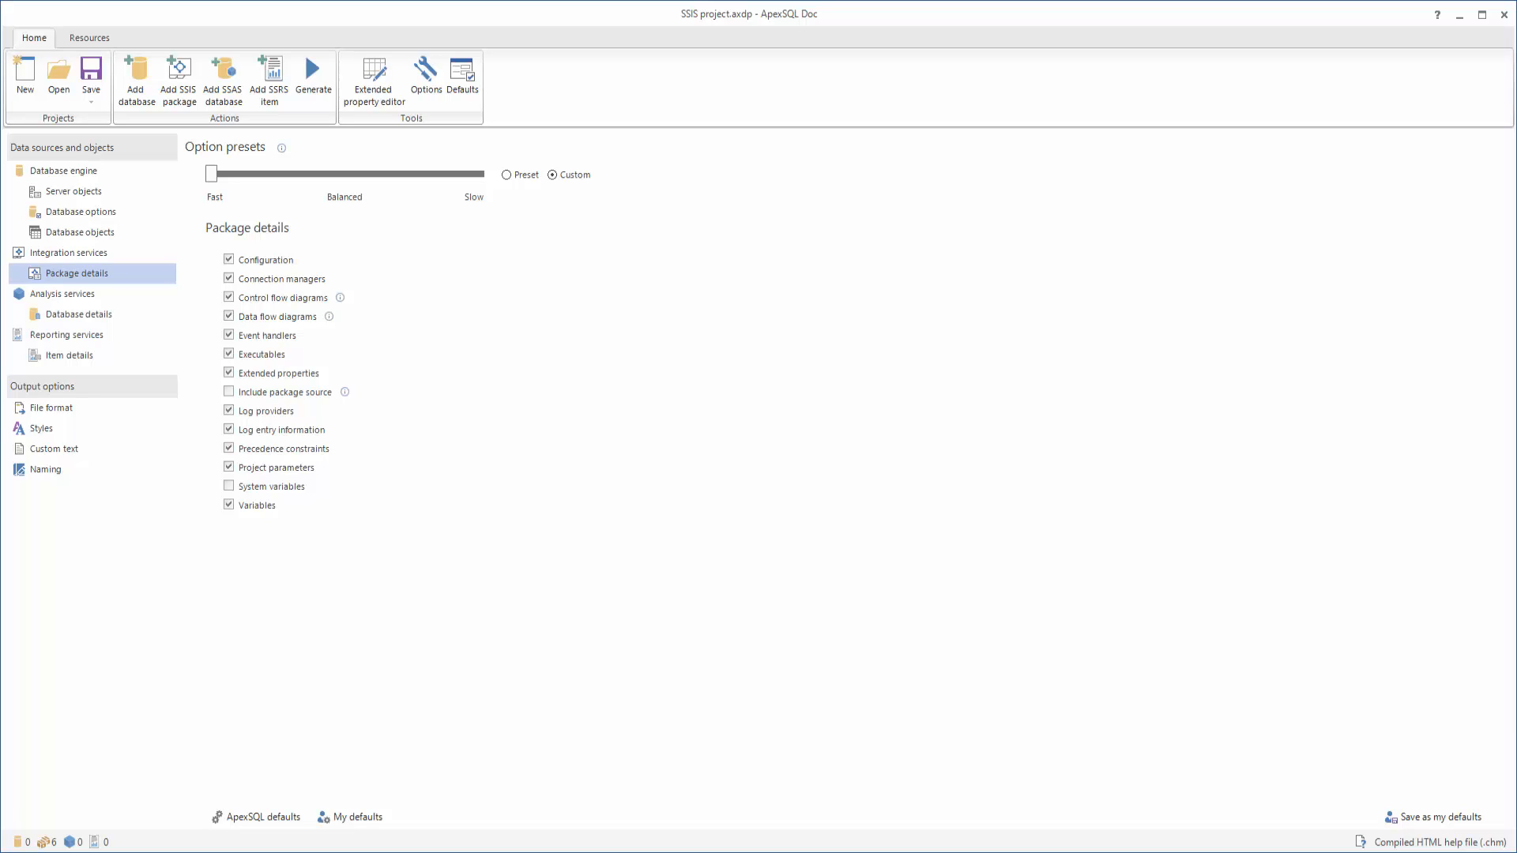
Generate the CHM documentation and close the 'documentation created' message
{"action": "left_click", "coordinate": [314, 83]}
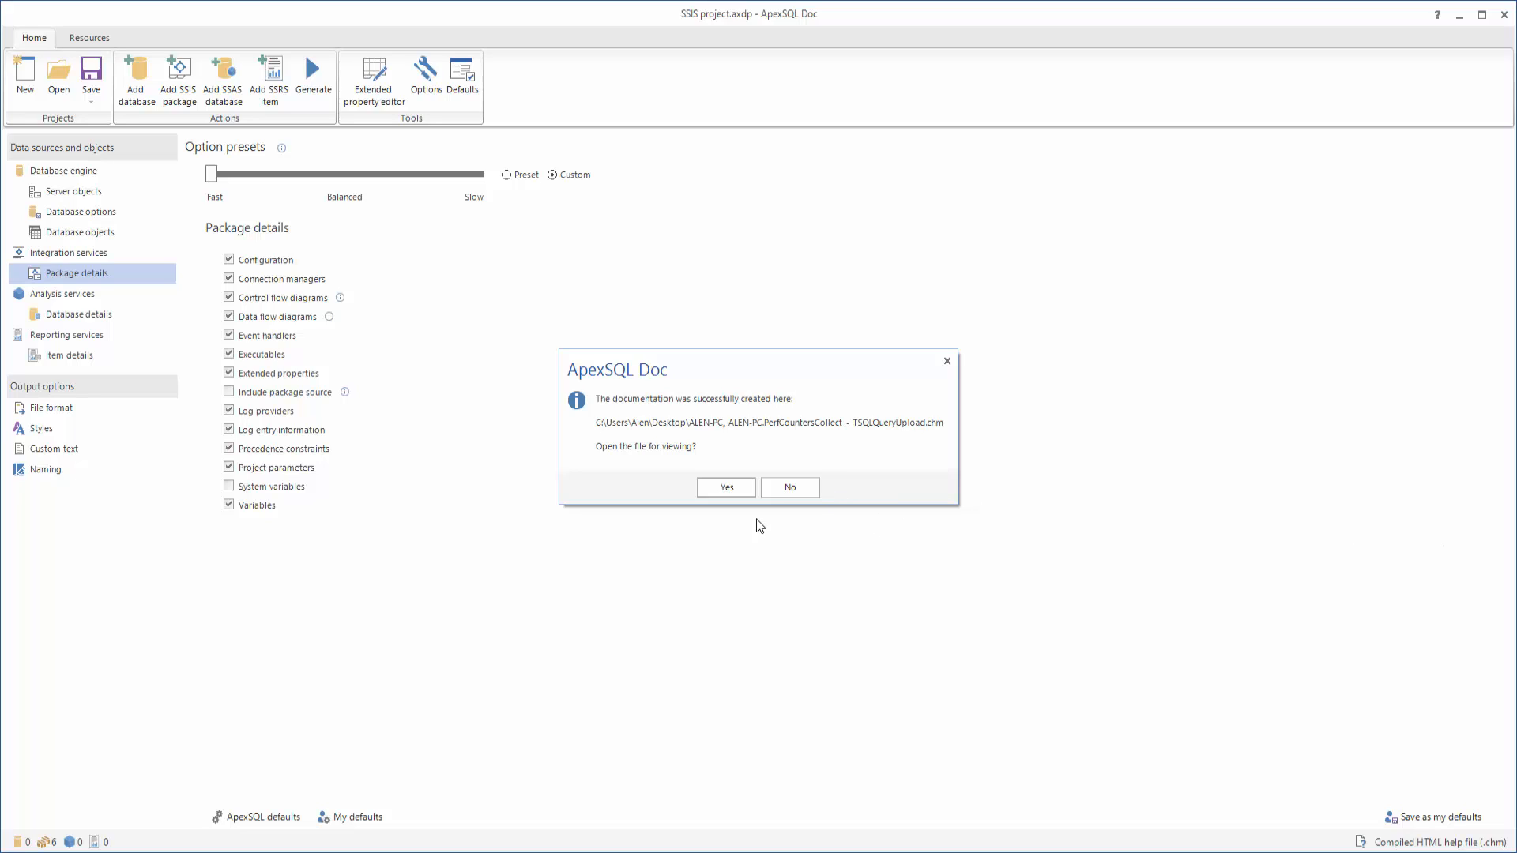
{"action": "left_click", "coordinate": [947, 361]}
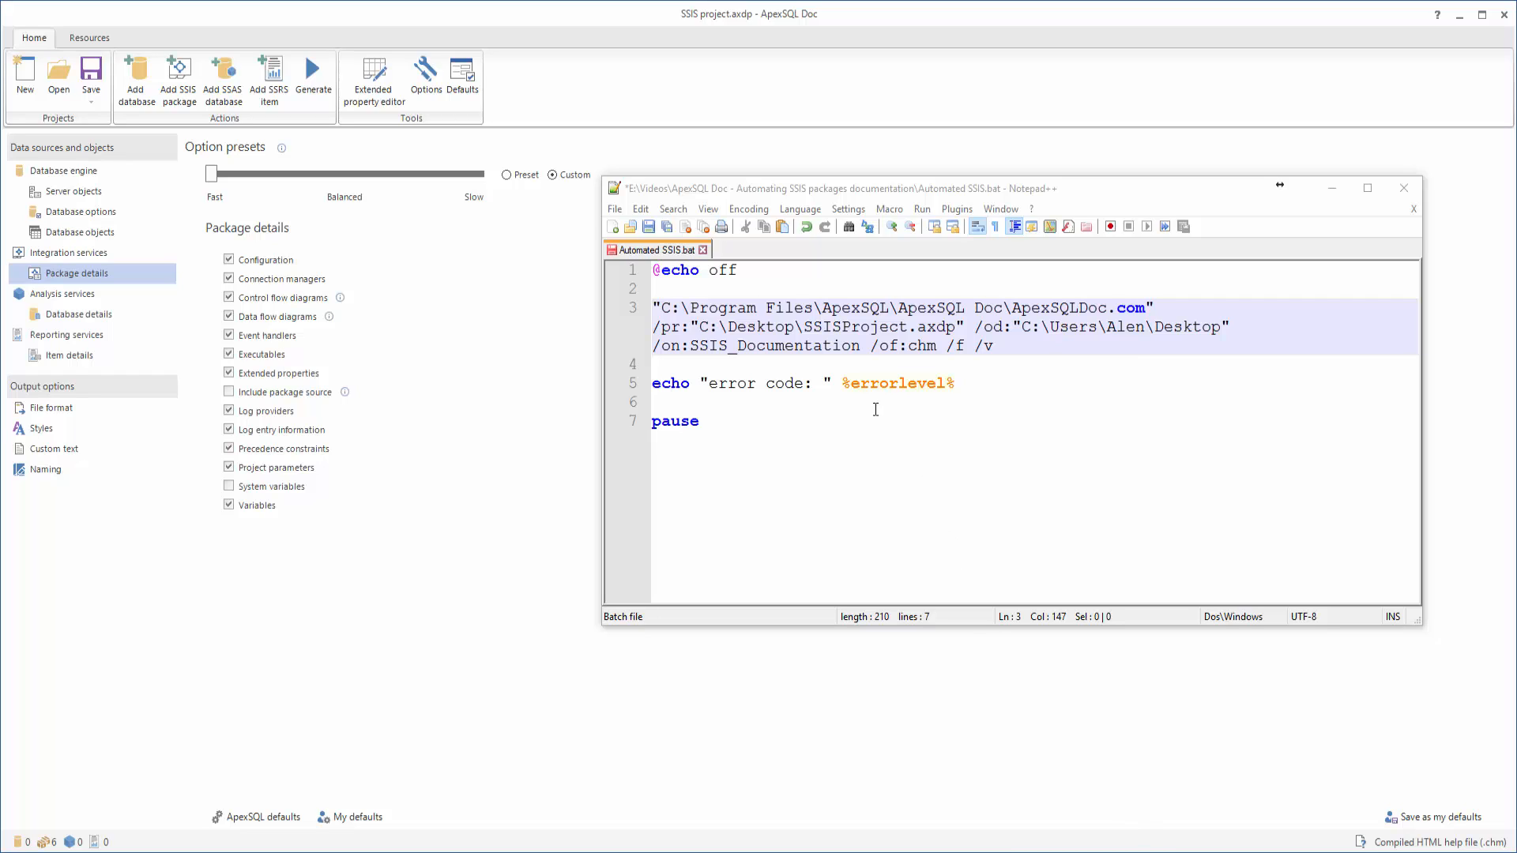
{"action": "left_click", "coordinate": [686, 289]}
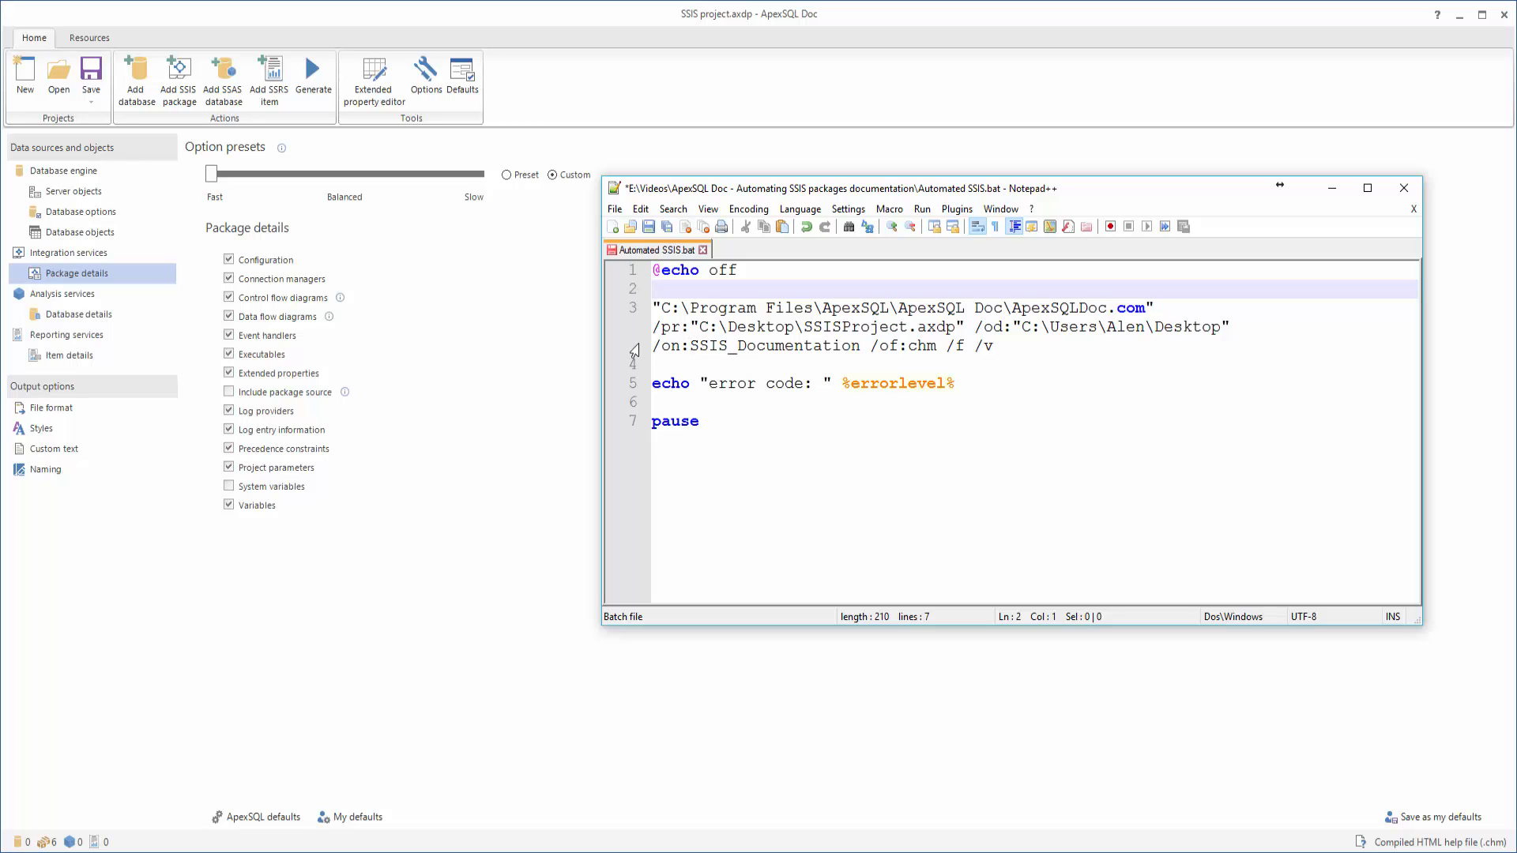
{"action": "left_click", "coordinate": [654, 309]}
{"action": "left_click_drag", "start_coordinate": [654, 308], "coordinate": [1156, 309]}
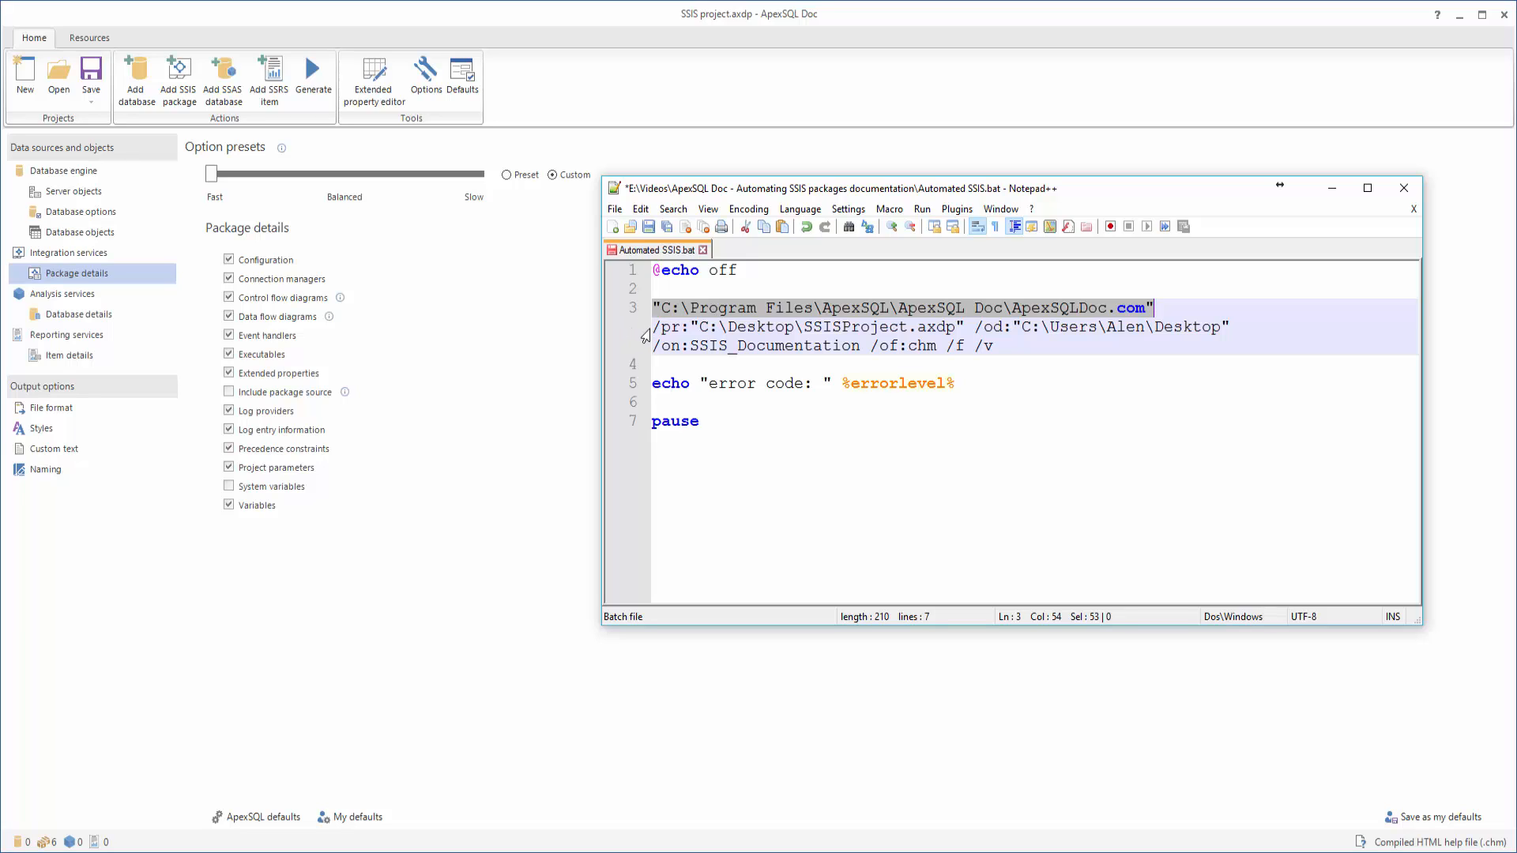
{"action": "left_click_drag", "start_coordinate": [652, 327], "coordinate": [965, 327]}
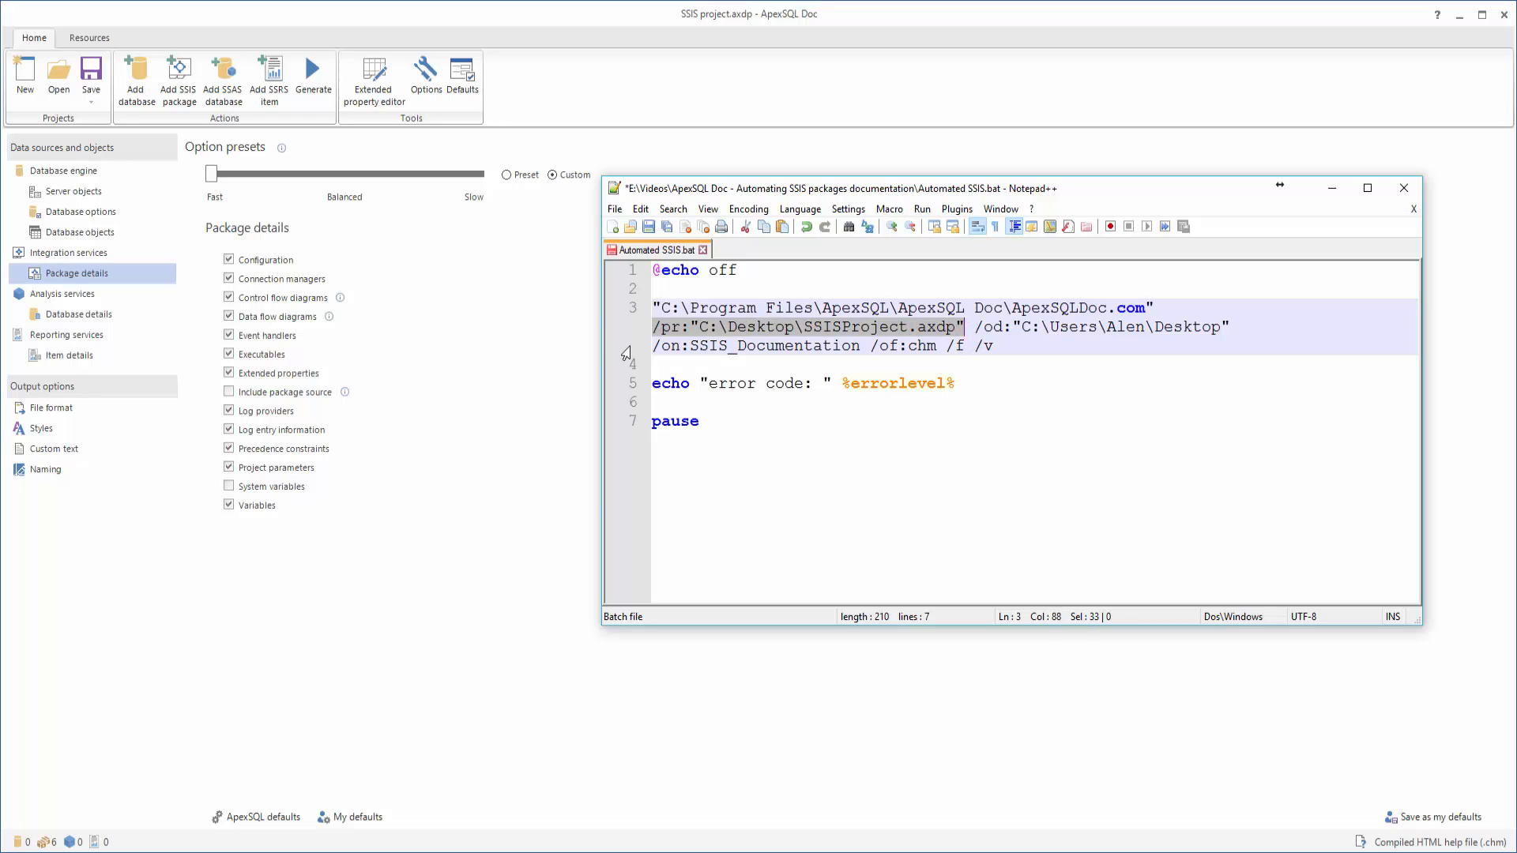
{"action": "left_click_drag", "start_coordinate": [975, 328], "coordinate": [1229, 327]}
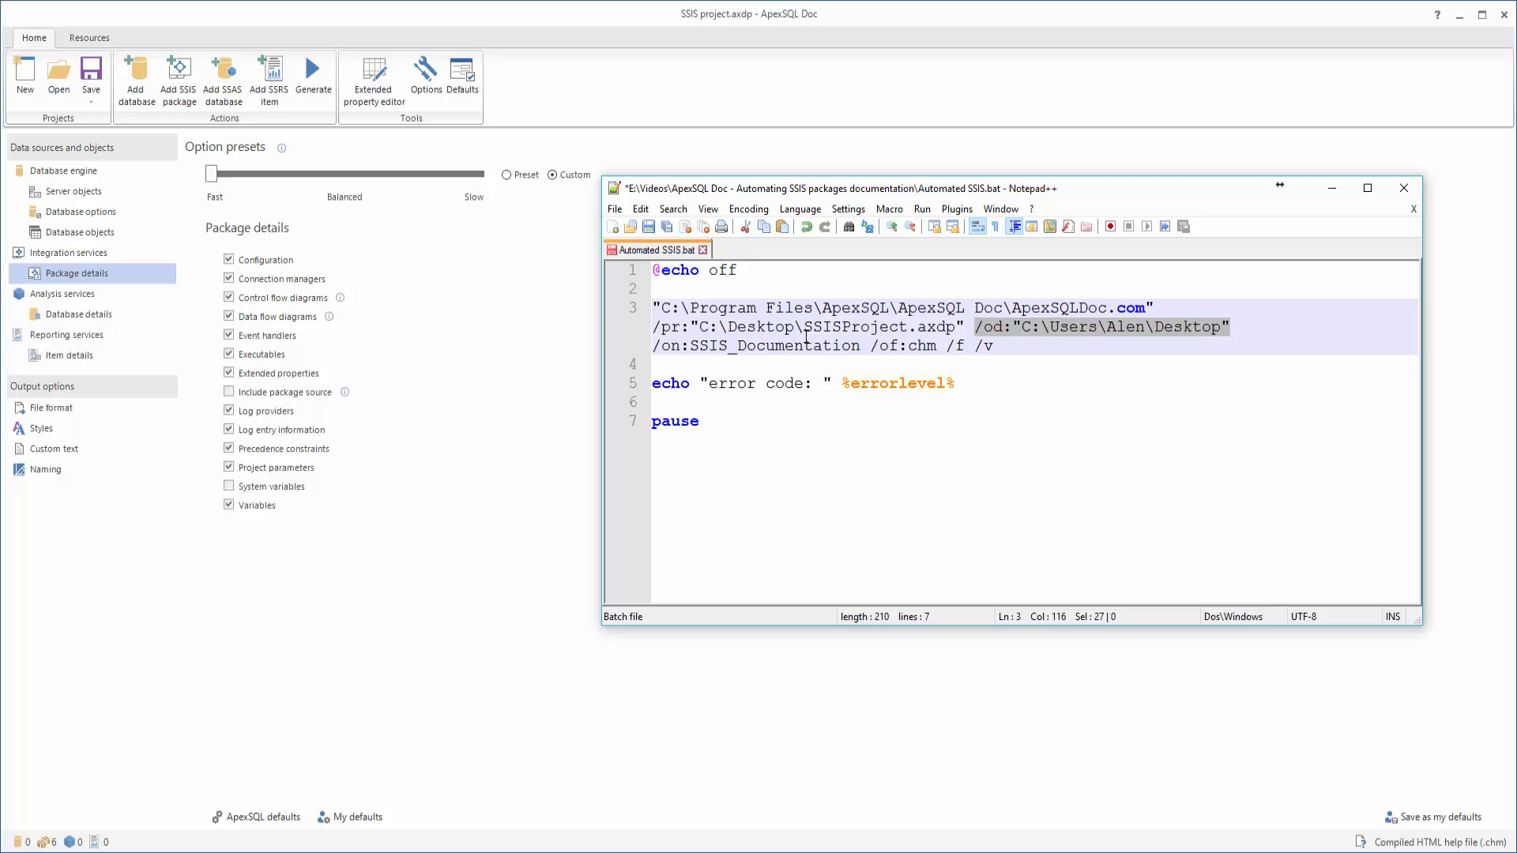
{"action": "left_click_drag", "start_coordinate": [653, 346], "coordinate": [861, 348]}
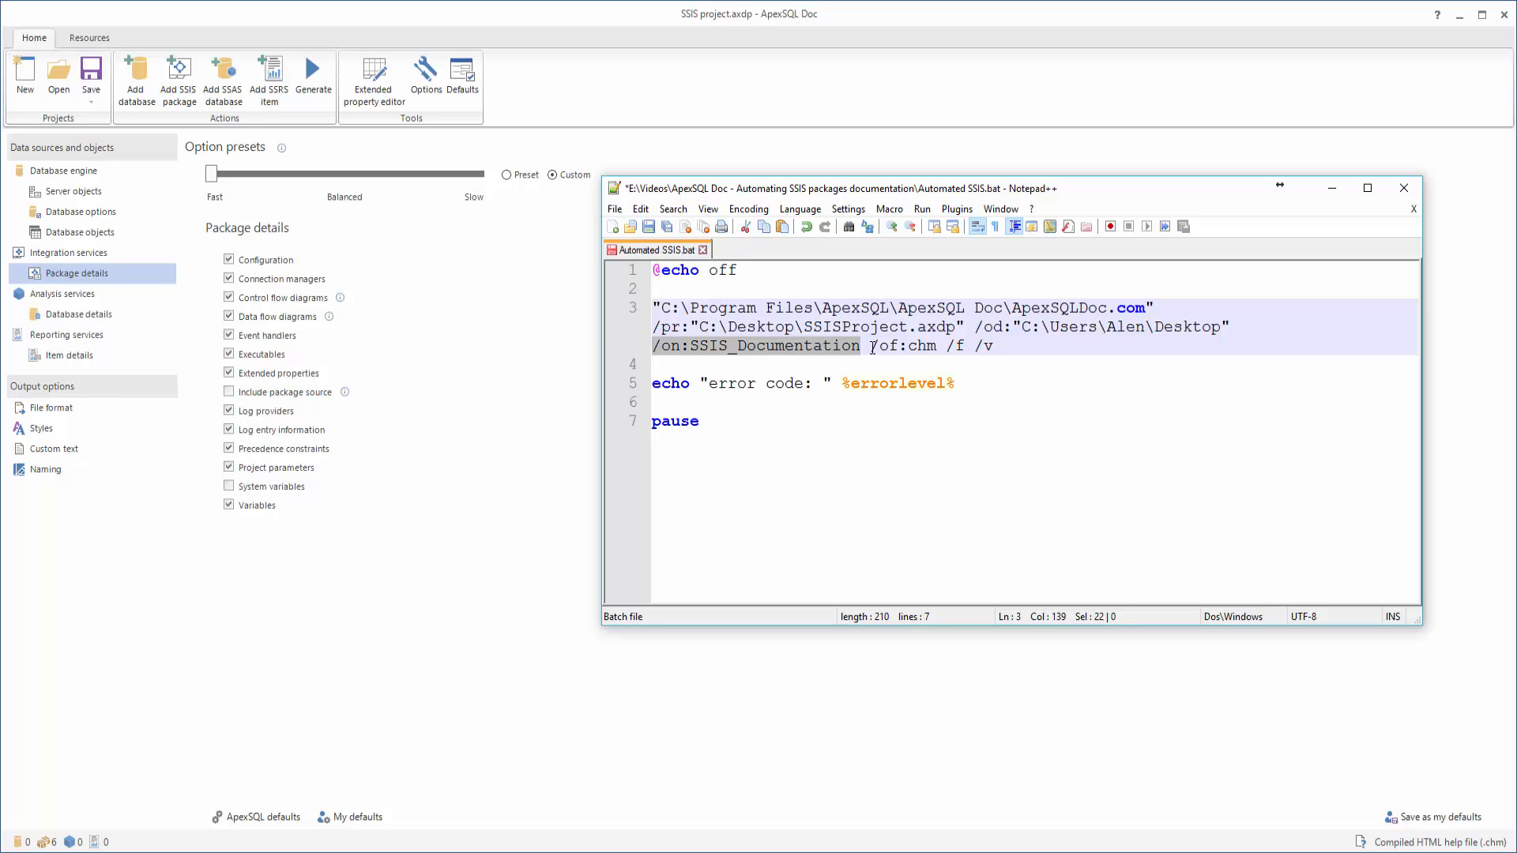
{"action": "left_click_drag", "start_coordinate": [872, 348], "coordinate": [933, 350]}
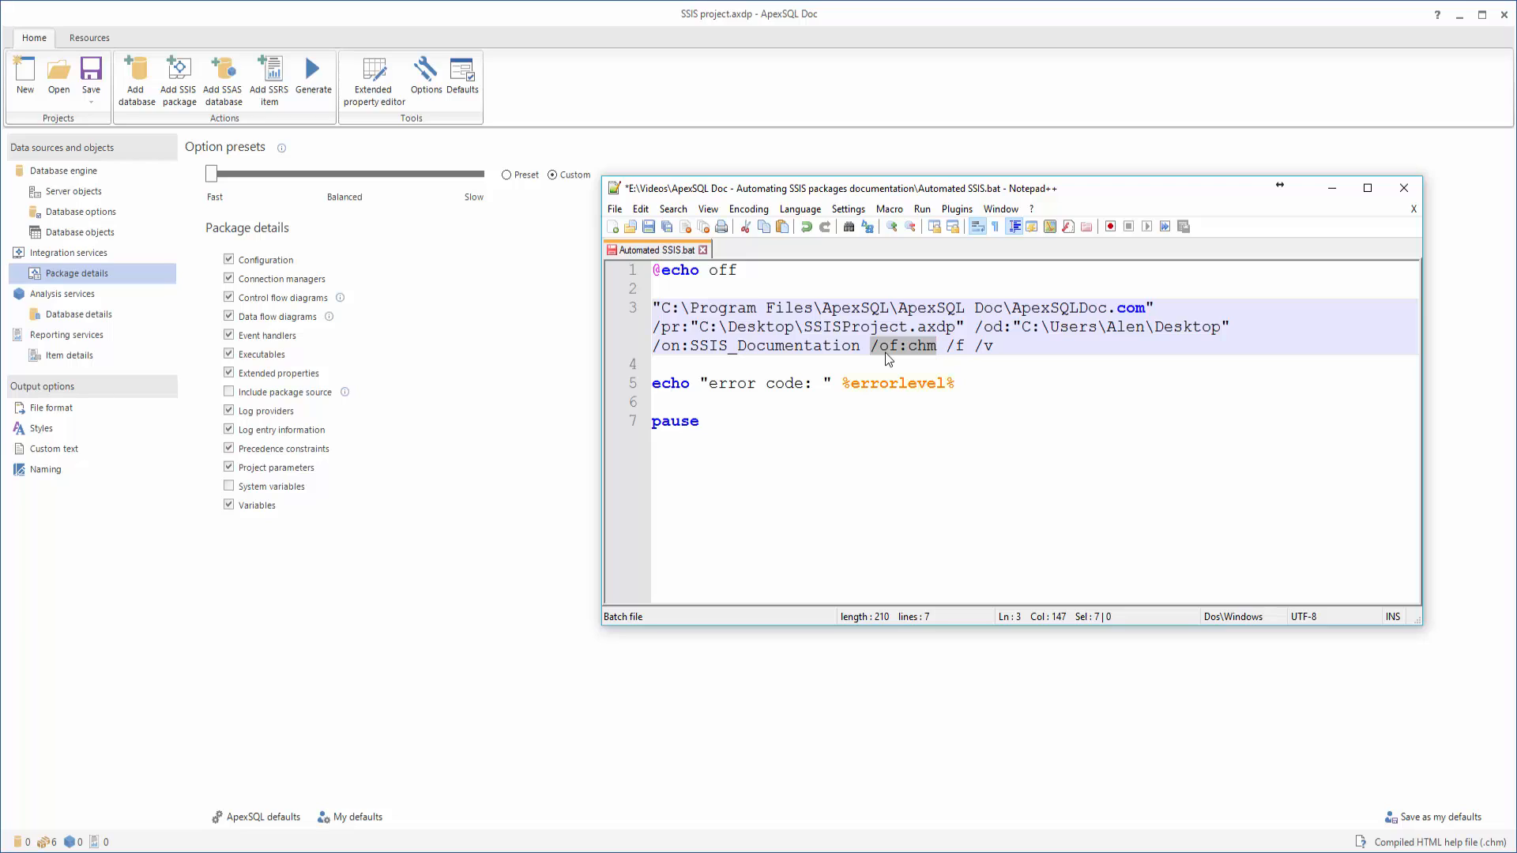
{"action": "left_click", "coordinate": [952, 348]}
{"action": "left_click_drag", "start_coordinate": [953, 348], "coordinate": [965, 350]}
{"action": "left_click_drag", "start_coordinate": [976, 348], "coordinate": [993, 348]}
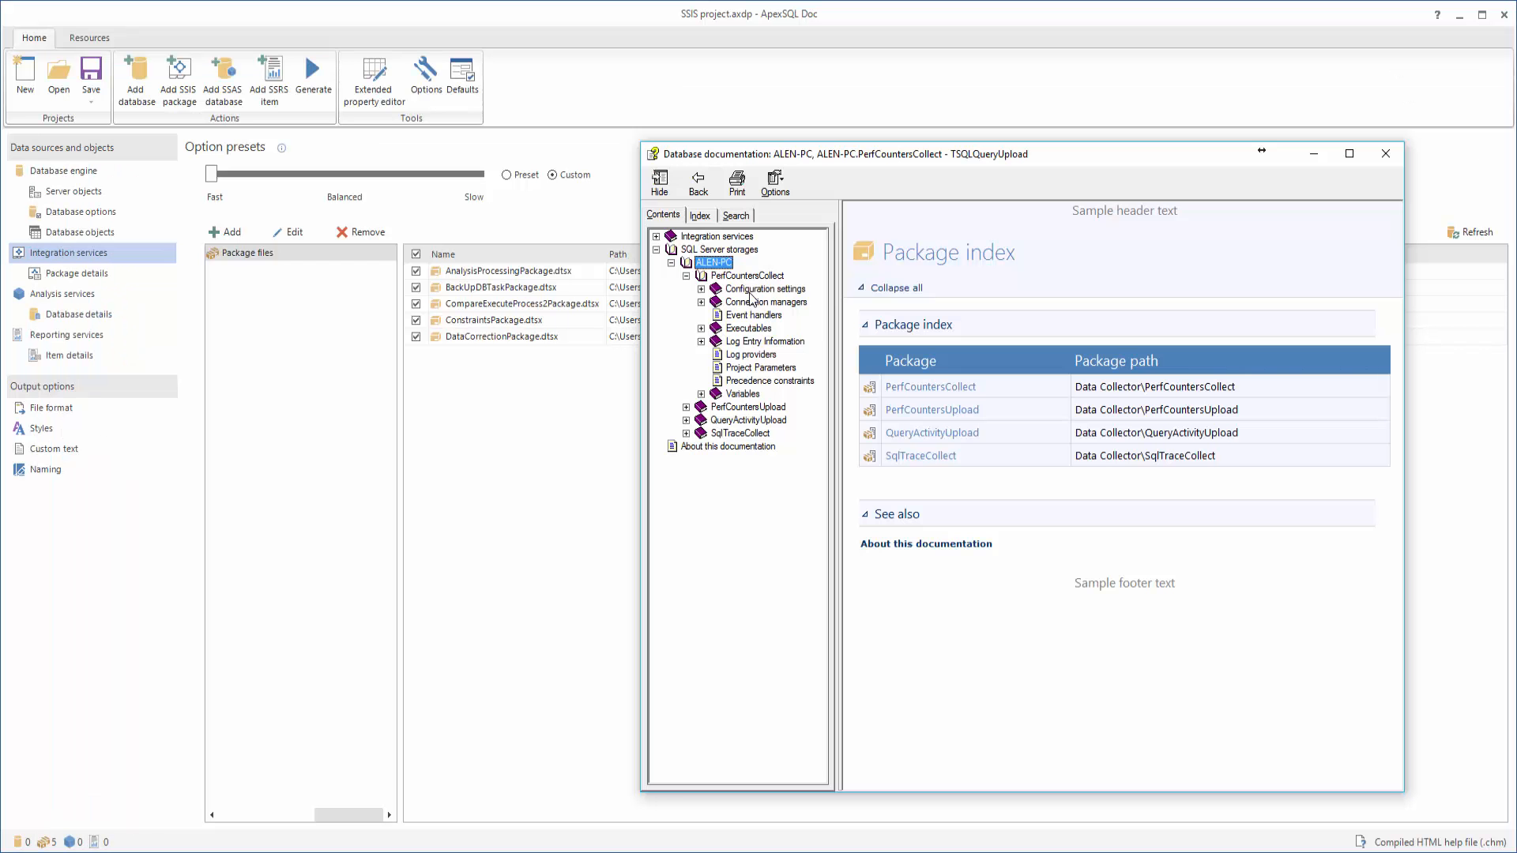
Browse PerfCountersCollect's Configuration settings, Connection managers, Event handlers, Log providers and Log Entry Information pages
{"action": "left_click", "coordinate": [754, 289]}
{"action": "left_click", "coordinate": [754, 302]}
{"action": "left_click", "coordinate": [757, 316]}
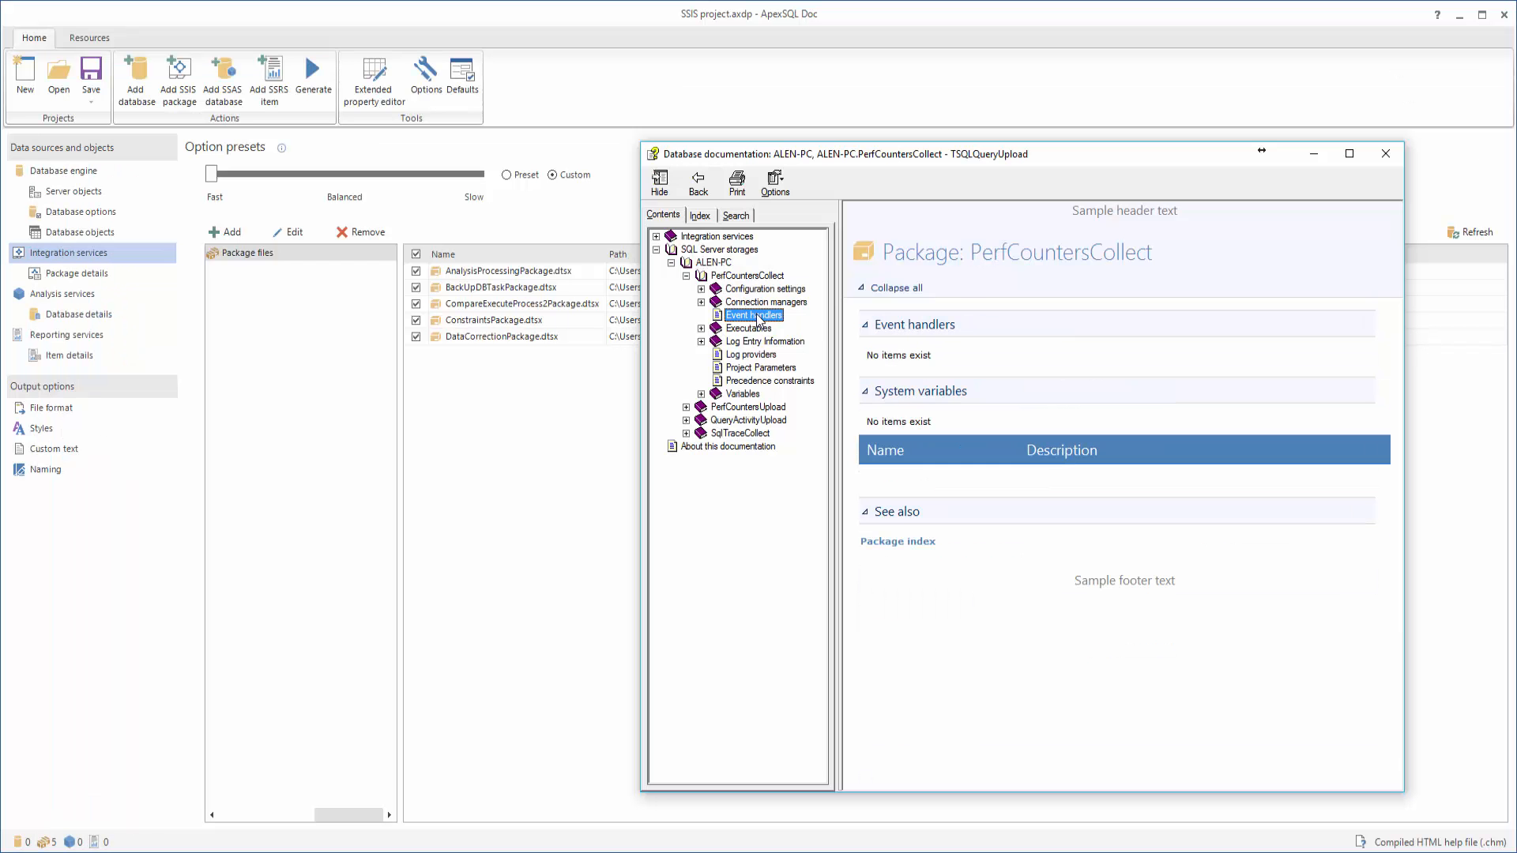
{"action": "left_click", "coordinate": [759, 355]}
{"action": "left_click", "coordinate": [762, 342]}
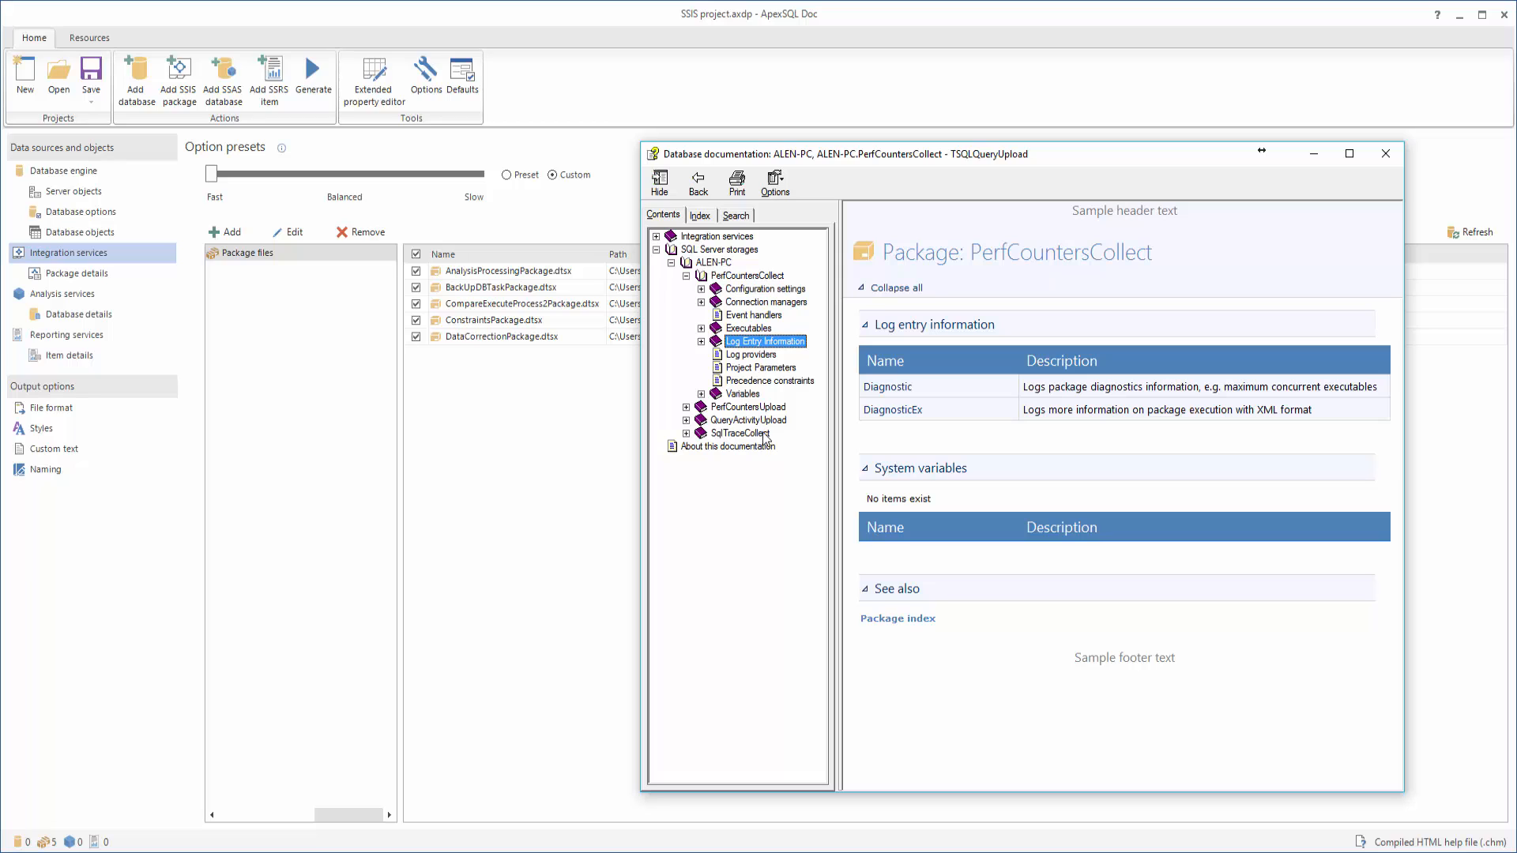